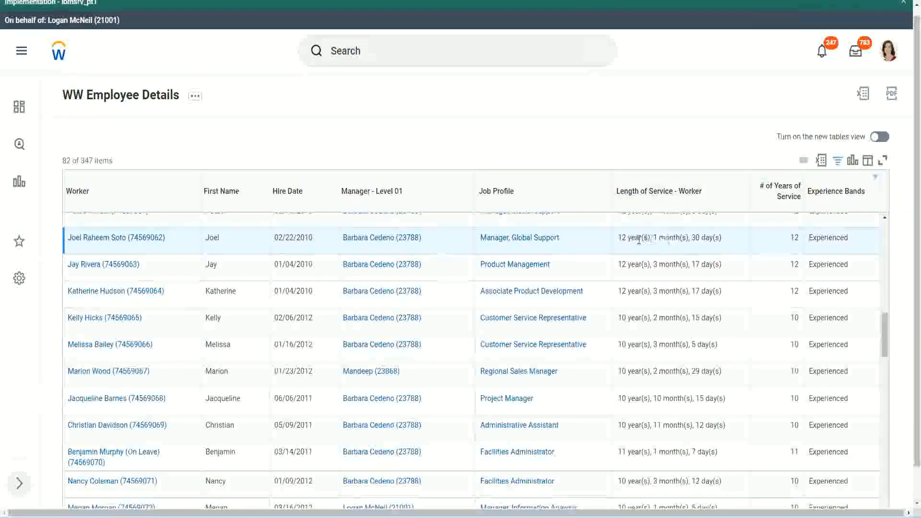
Step: Compare the Length of Service and # of Years of Service values for the workers hired 02/22/2010, 05/09/2011 and 06/06/2011
left_click_drag(619, 239, 622, 241)
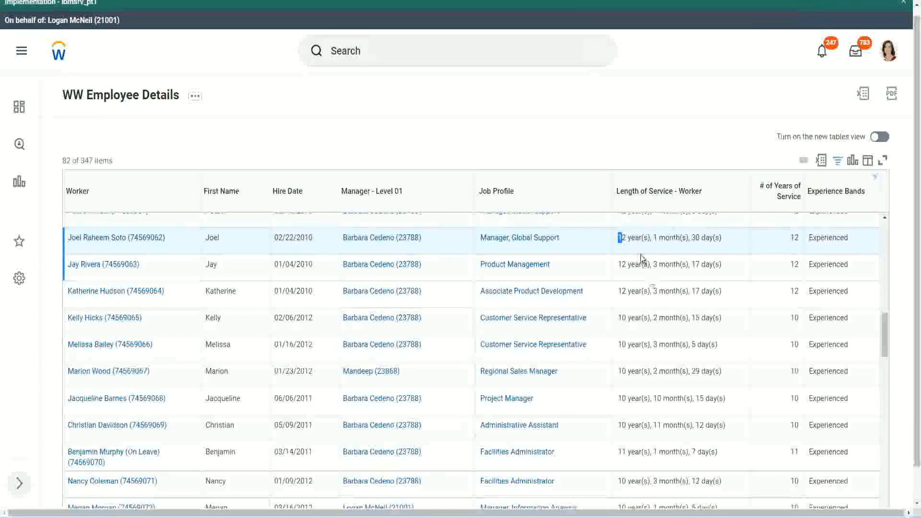
left_click(650, 237)
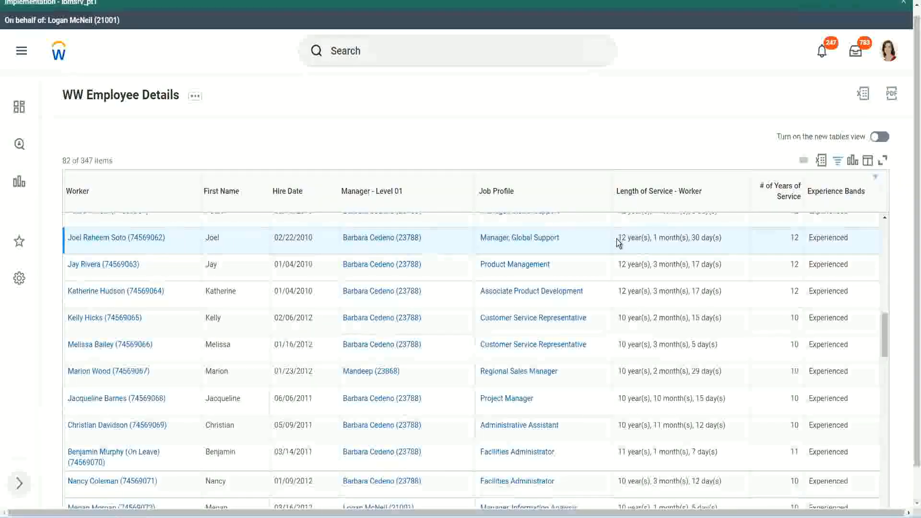
left_click_drag(618, 238, 705, 237)
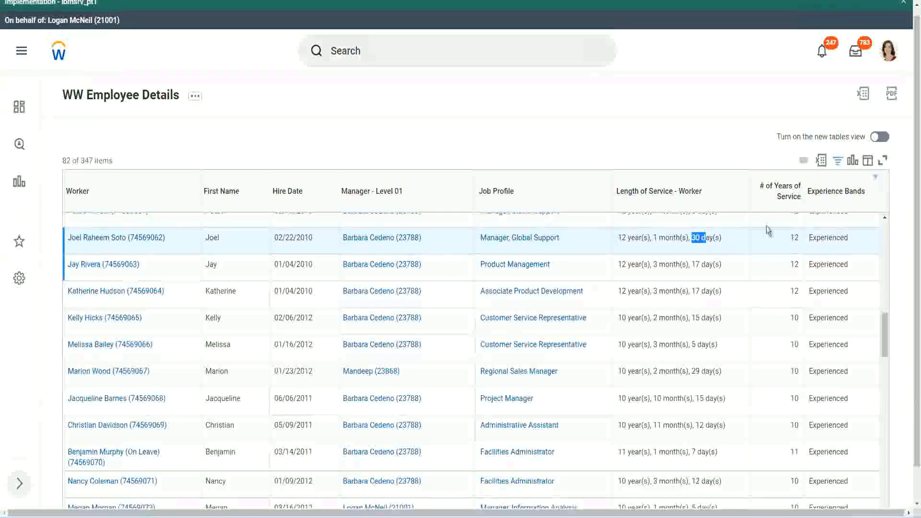
left_click(772, 248)
double_click(773, 250)
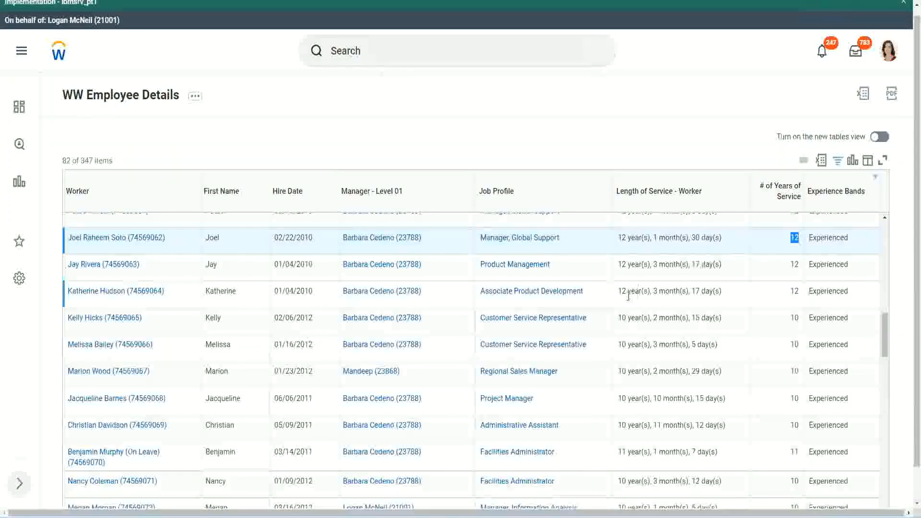
left_click(632, 424)
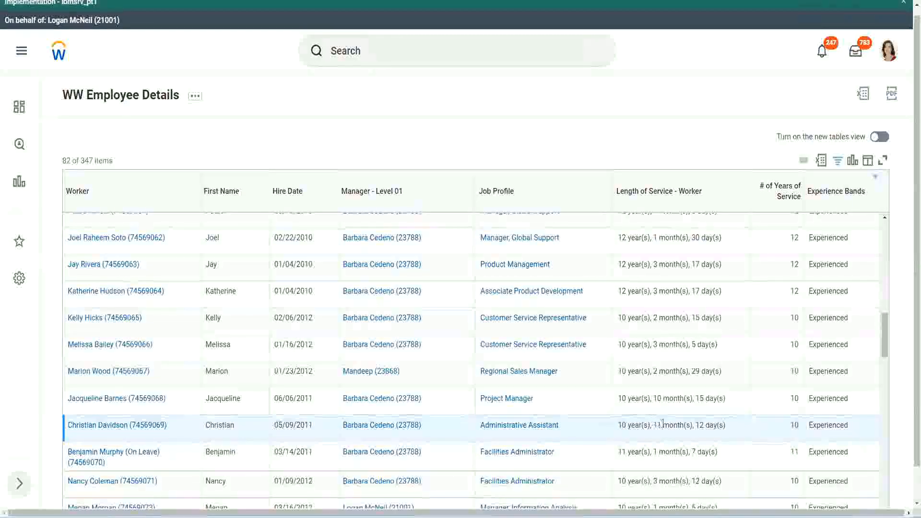
left_click_drag(654, 425, 705, 426)
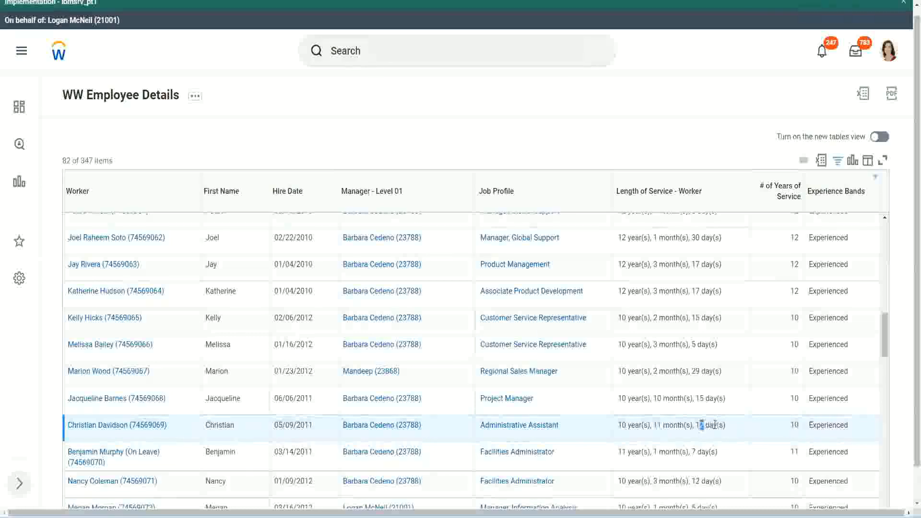
left_click(715, 425)
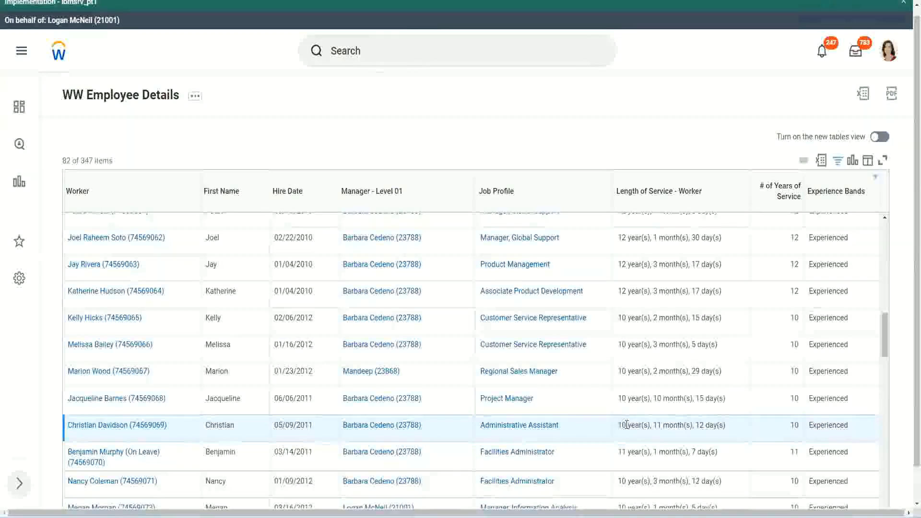
double_click(794, 425)
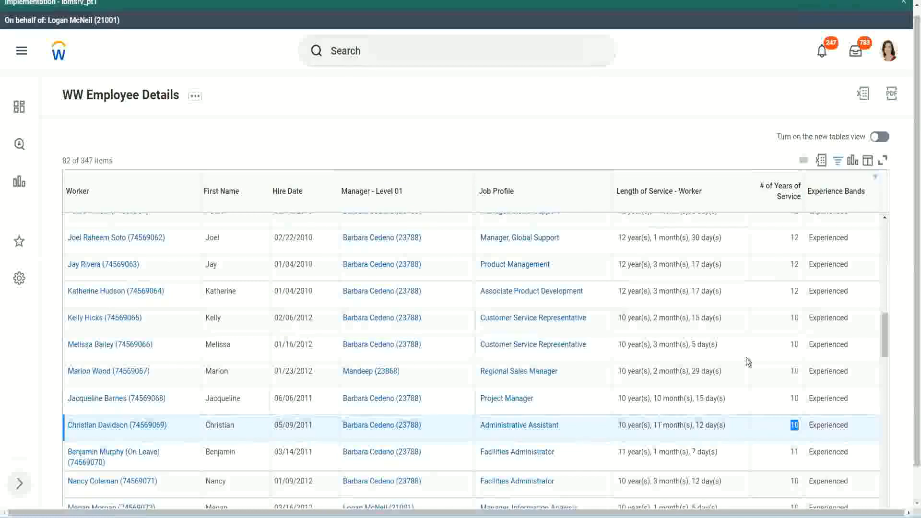
left_click(795, 303)
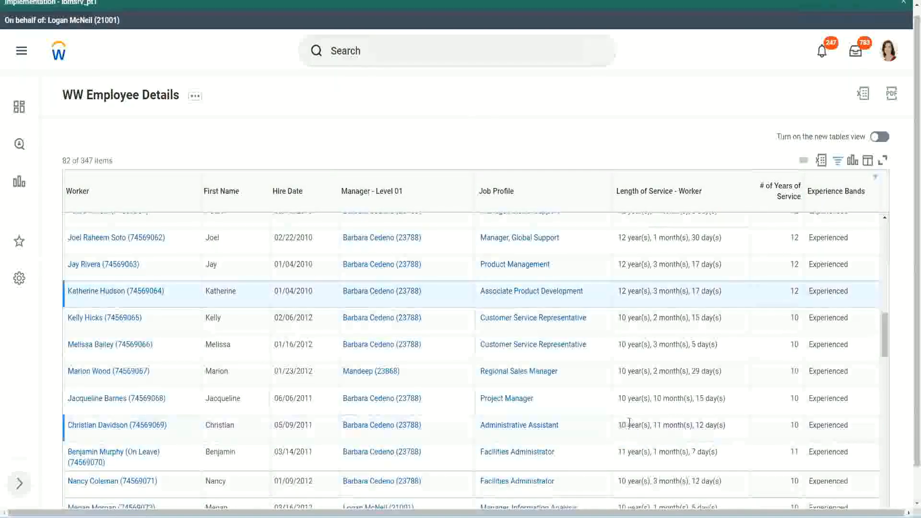
left_click_drag(619, 424, 630, 422)
left_click(696, 423)
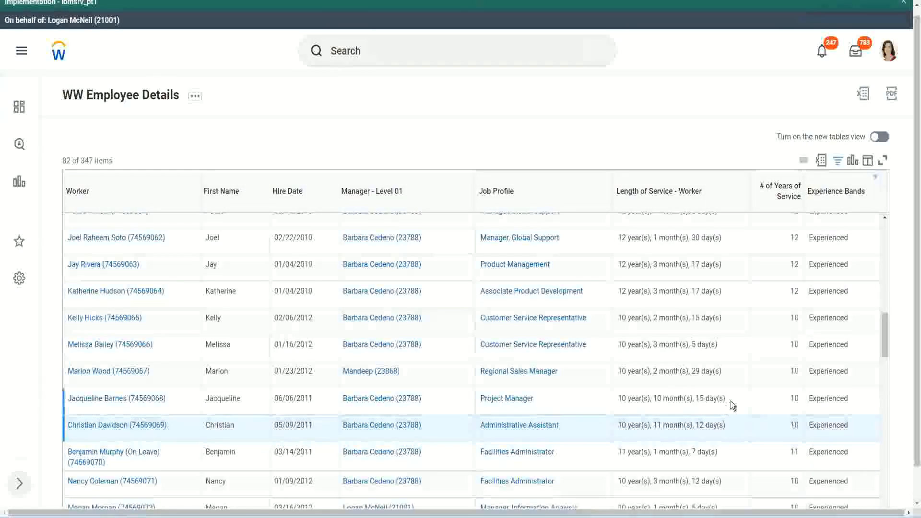
double_click(796, 237)
left_click(619, 242)
left_click_drag(619, 243, 734, 238)
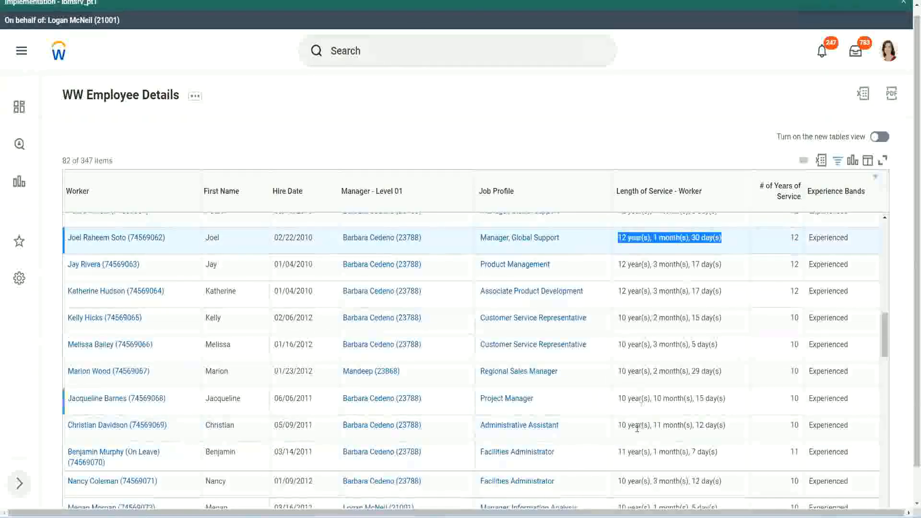
left_click(715, 424)
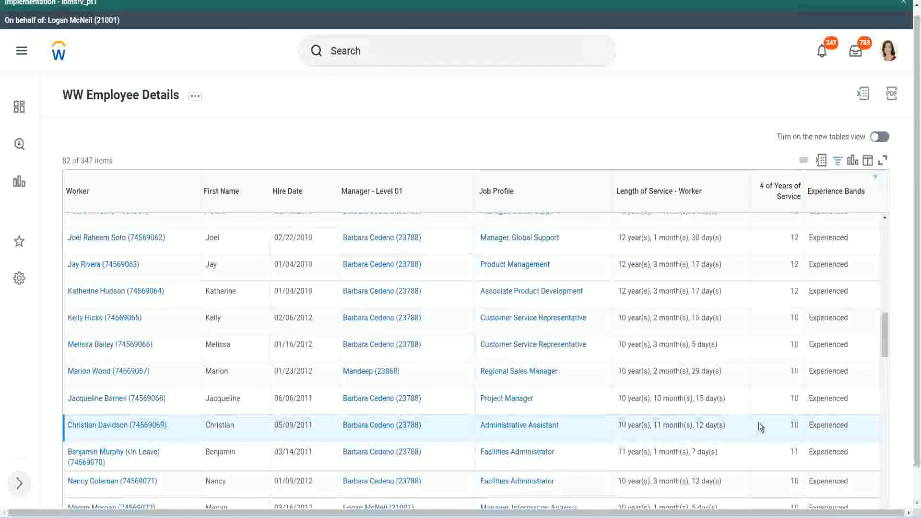
double_click(793, 424)
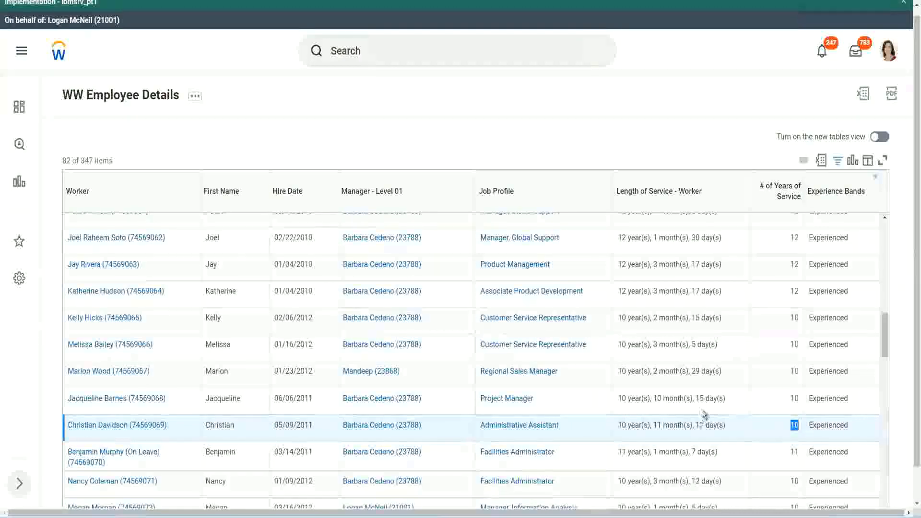
left_click(761, 428)
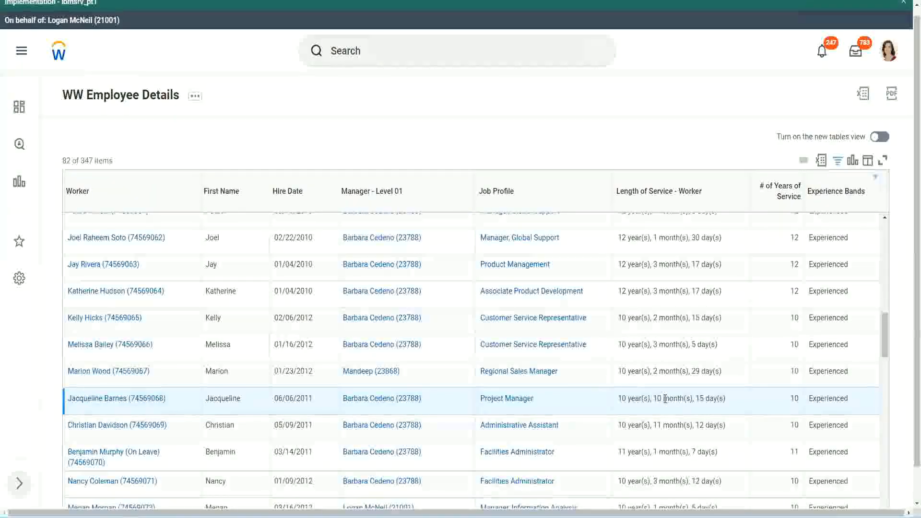
double_click(657, 399)
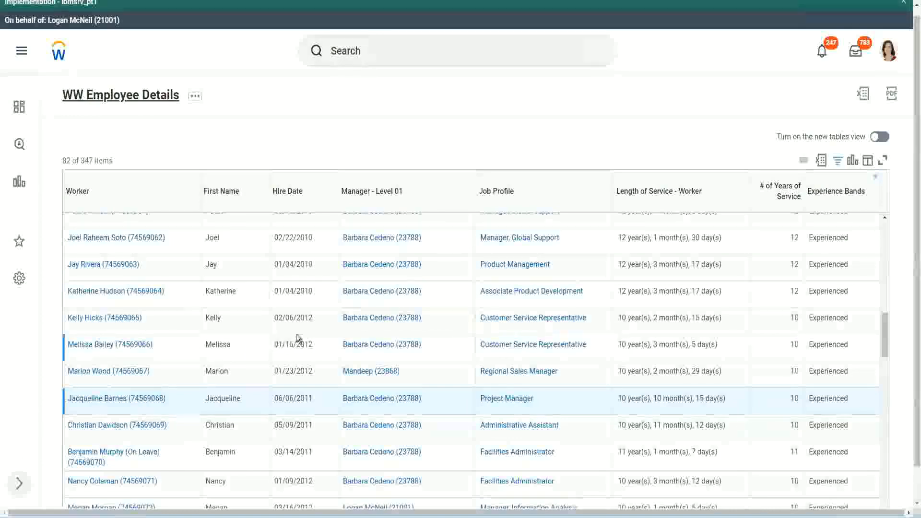
Step: Open the calculated field behind the report's Experience Bands column in a new tab and dismiss the implementation banner there
scroll(300, 333, "down", 5)
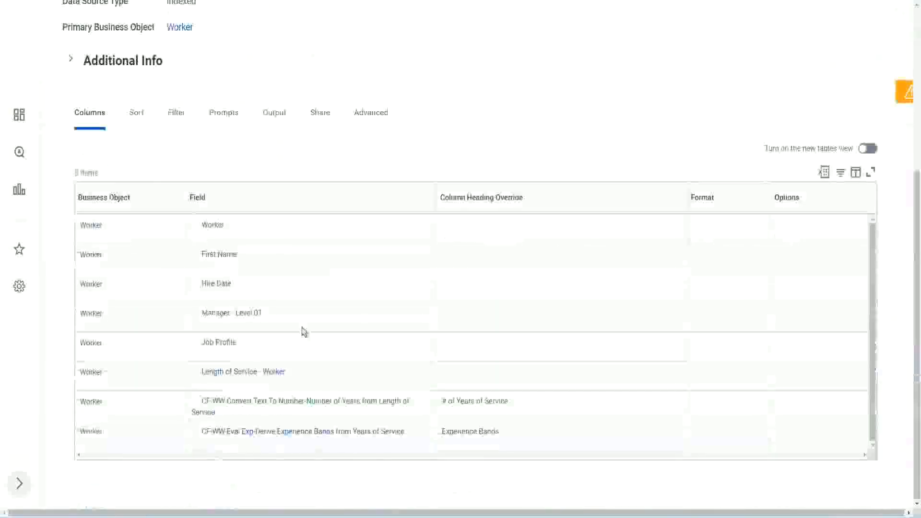
right_click(251, 437)
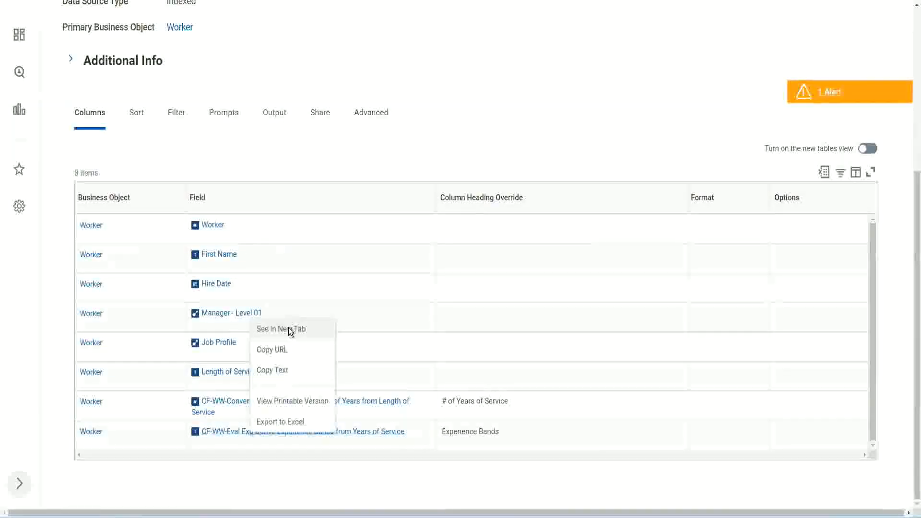
left_click(289, 327)
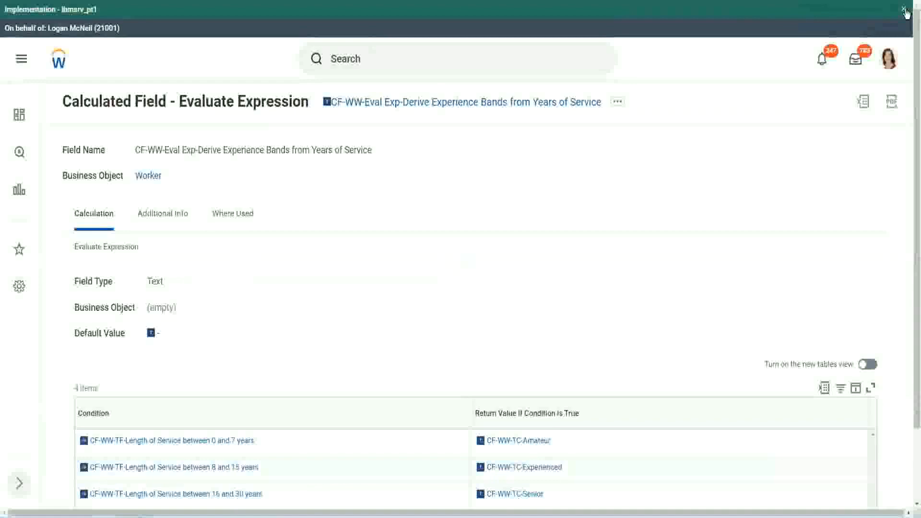
left_click(905, 10)
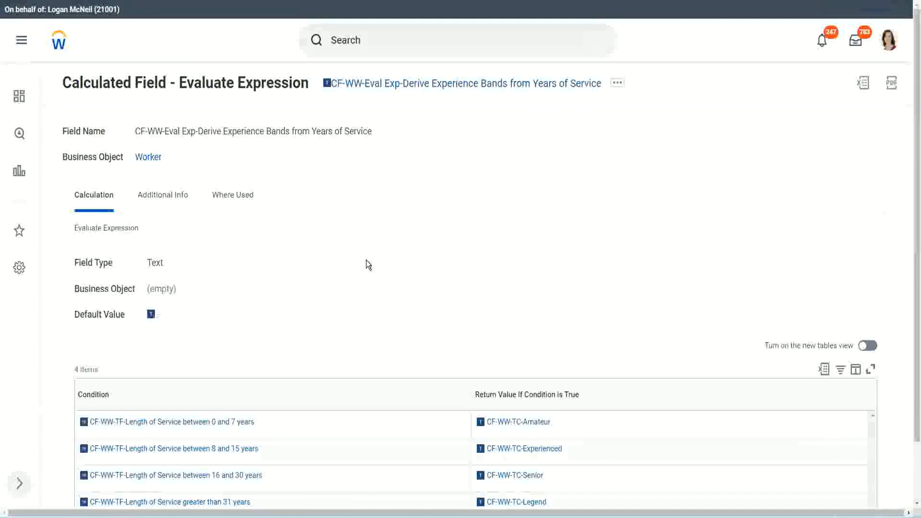
Step: Copy the name of the Evaluate Expression calculated field that derives experience bands from years of service
scroll(387, 261, "down", 1)
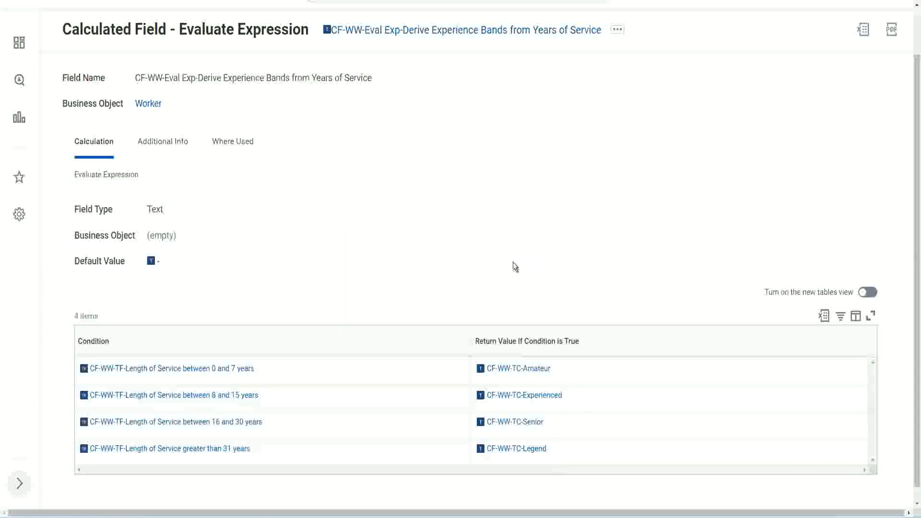
left_click(417, 339)
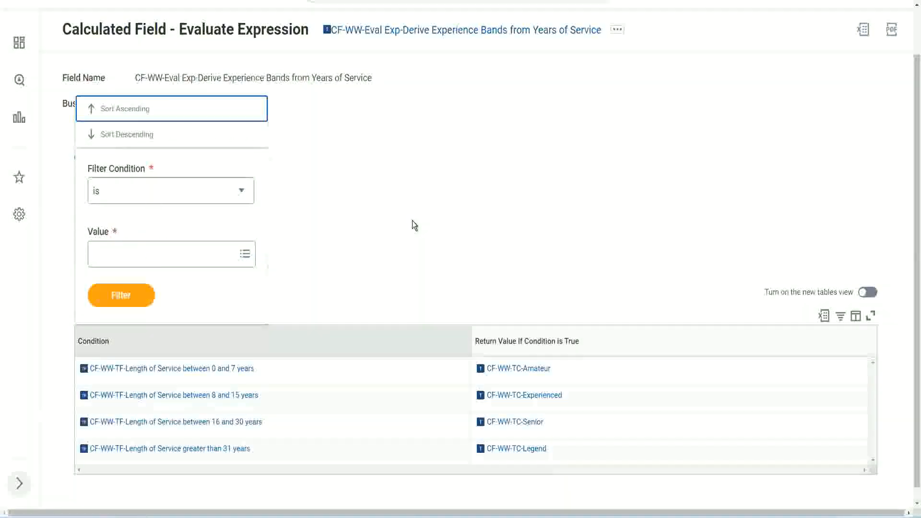
left_click(414, 226)
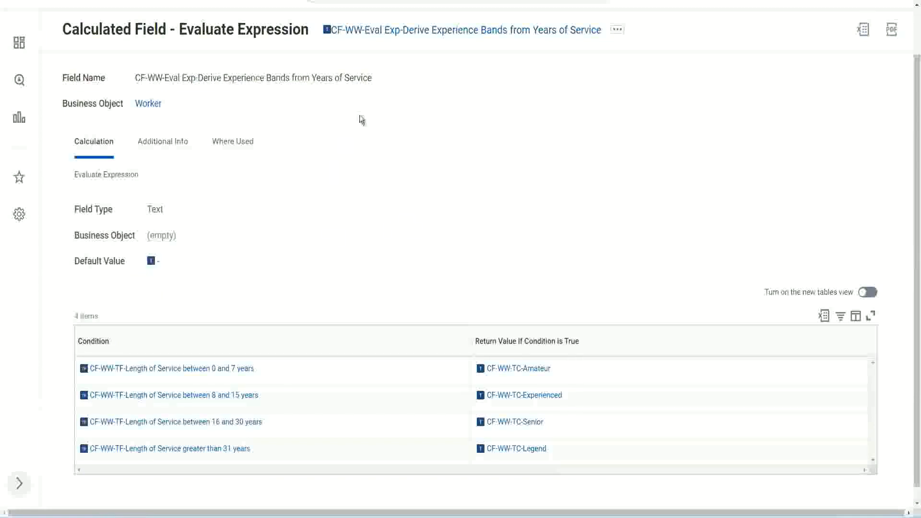
right_click(405, 35)
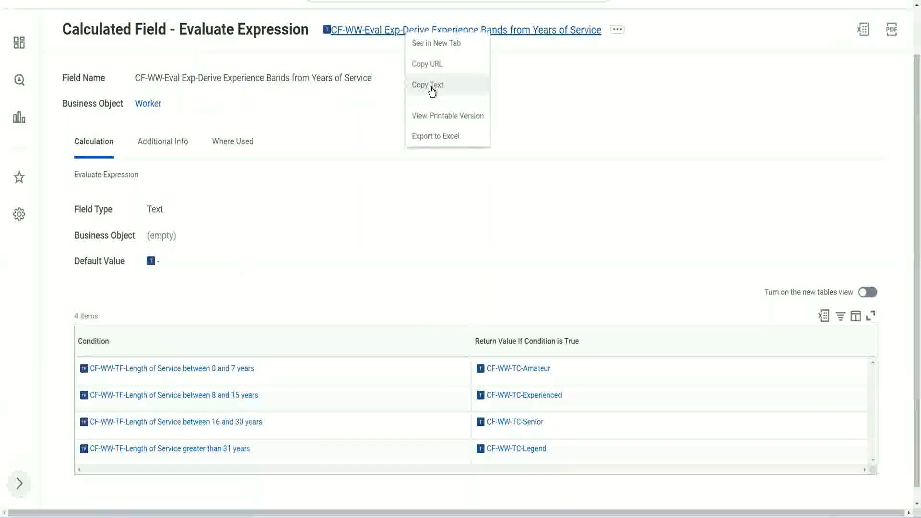
left_click(432, 90)
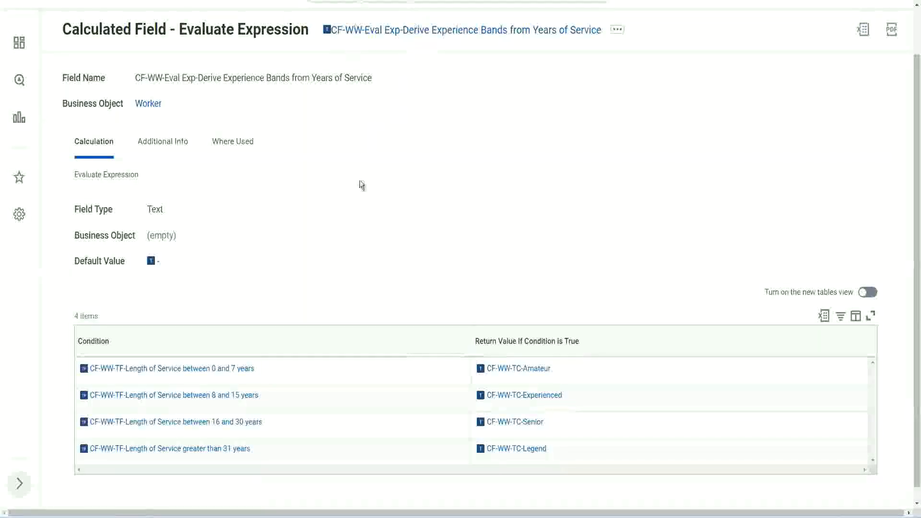
Step: Return to the WW Employee Details report definition and launch the Create Calculated Field task by searching for "create cal field"
scroll(360, 189, "up", 1)
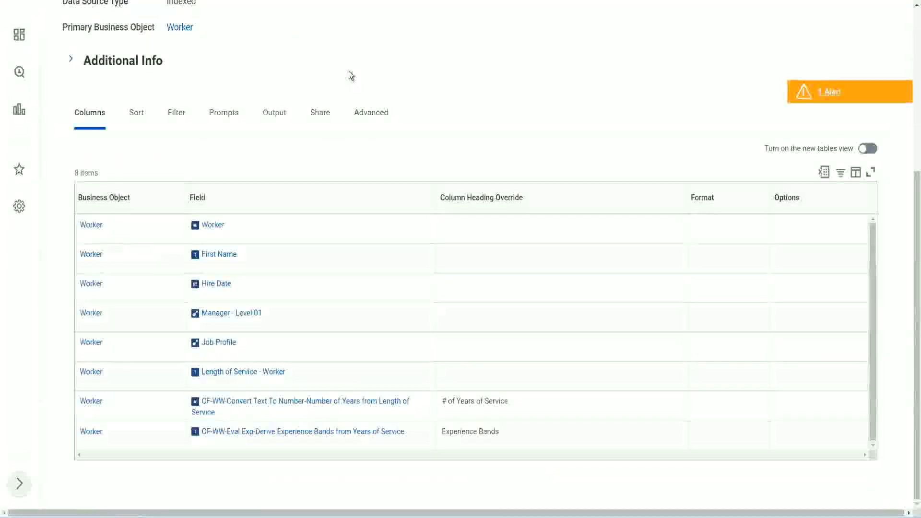
scroll(365, 68, "up", 5)
left_click(374, 58)
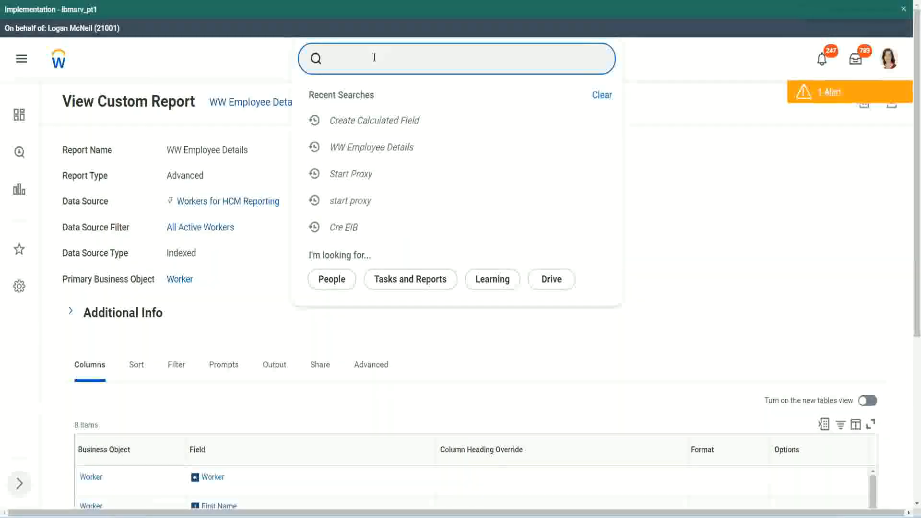
type("create cal field")
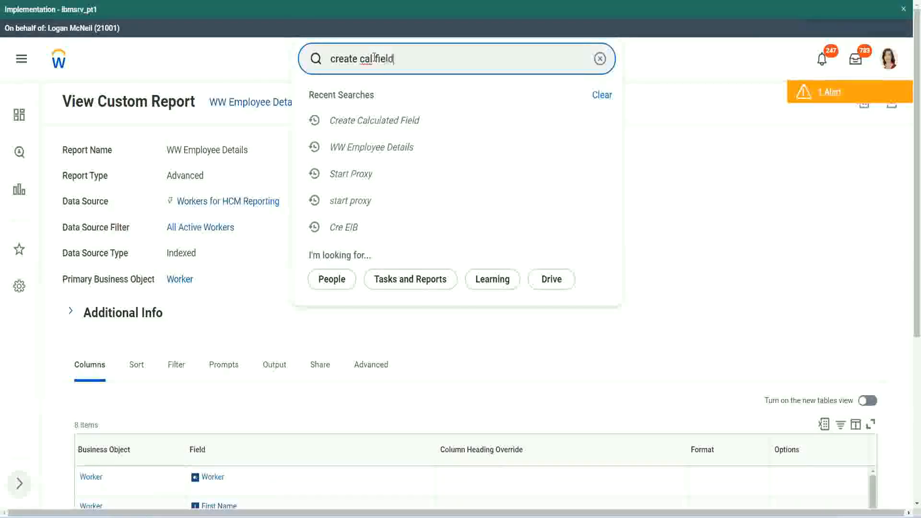
left_click(387, 100)
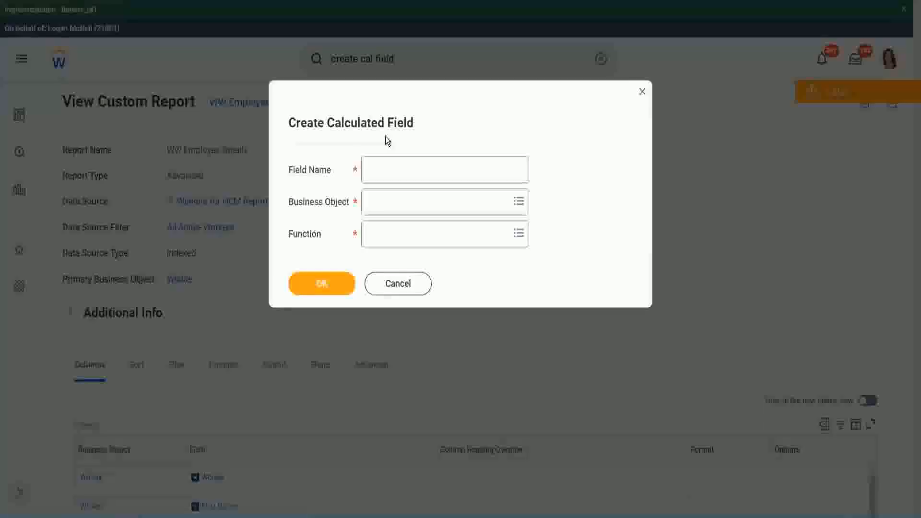
Step: Paste the copied calculated field name as the new calculated field's name
left_click(390, 171)
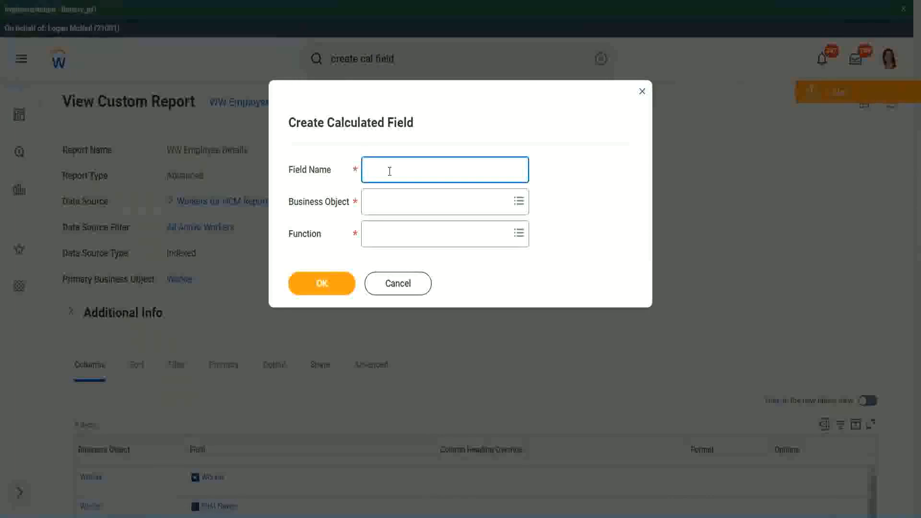
key("ctrl+v")
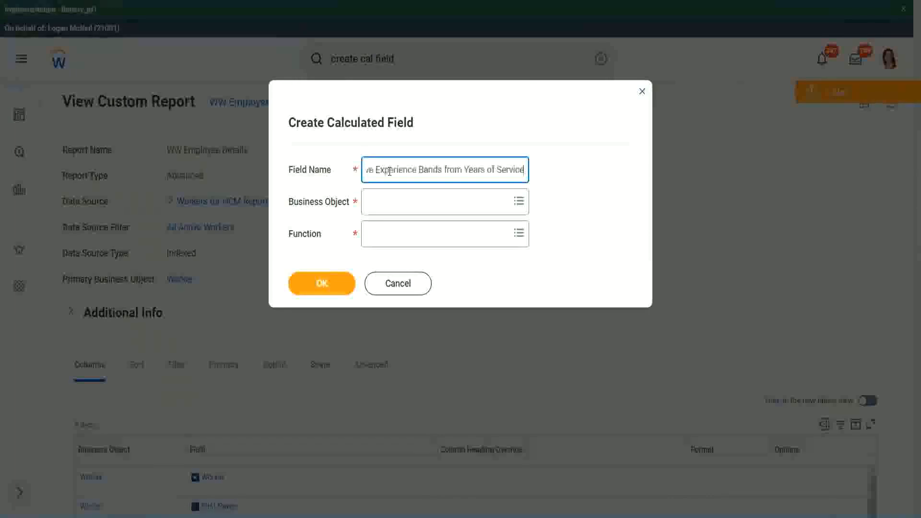
left_click_drag(417, 171, 338, 156)
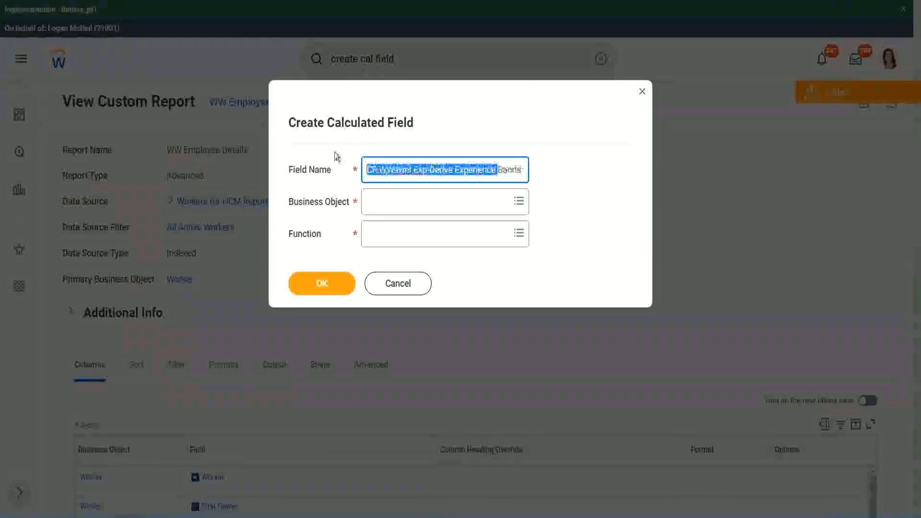
Step: Insert "Bands" after "Exp" in the field name so it begins with "CF-WW-Eval Exp Bands-Derive Experience"
left_click(415, 169)
double_click(420, 171)
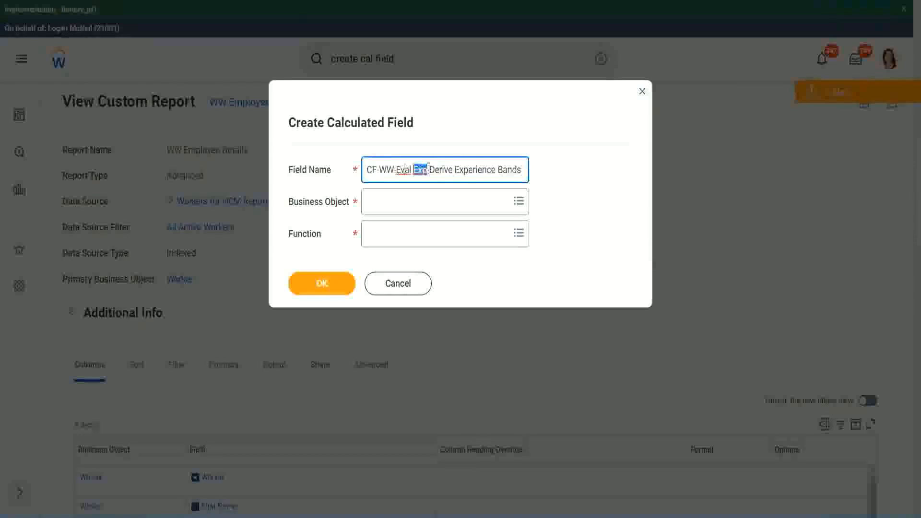
left_click(427, 169)
type("bands")
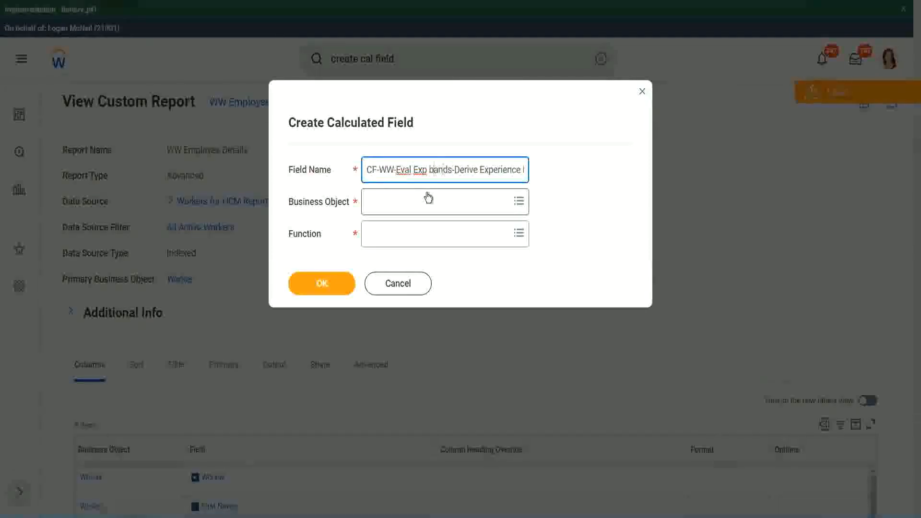
key("shift+Right")
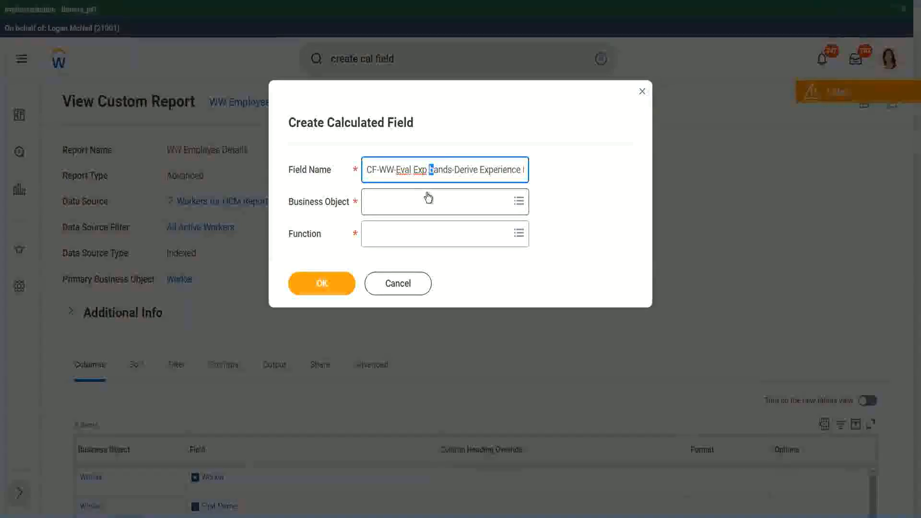
type("B")
key("Right")
key("Right")
key("Right")
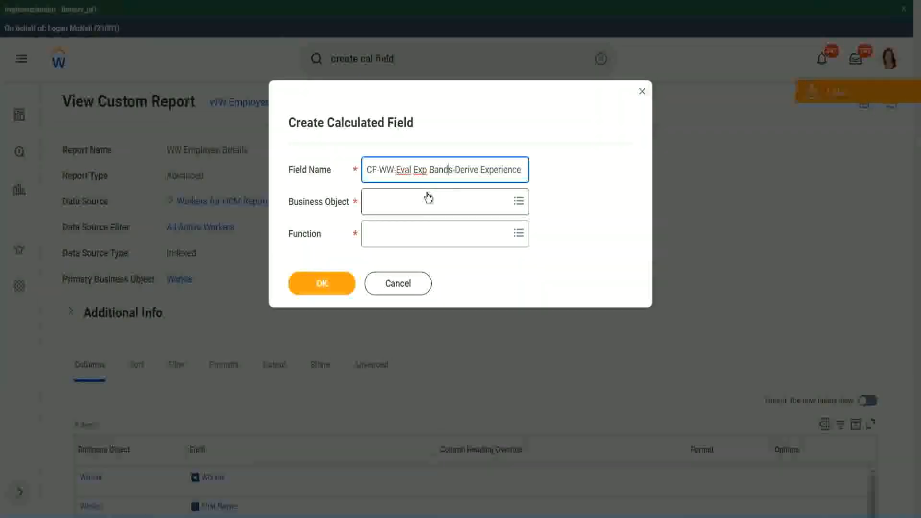
Step: Replace "Derive" with "Determine" in the field name so it ends with "Determine Experience Bands from Years of Service"
key("Right")
key("Right")
key("Right")
key("Right")
key("Right")
key("Right")
key("Right")
key("Right")
key("Right")
key("Right")
key("Right")
key("Right")
key("Right")
key("Right")
key("Right")
key("Right")
key("Right")
key("Right")
key("Right")
key("Right")
key("Right")
key("Right")
key("Right")
key("Right")
key("Right")
key("Right")
key("Right")
key("Right")
key("Right")
key("Right")
key("Right")
key("Right")
key("Right")
key("Right")
key("Right")
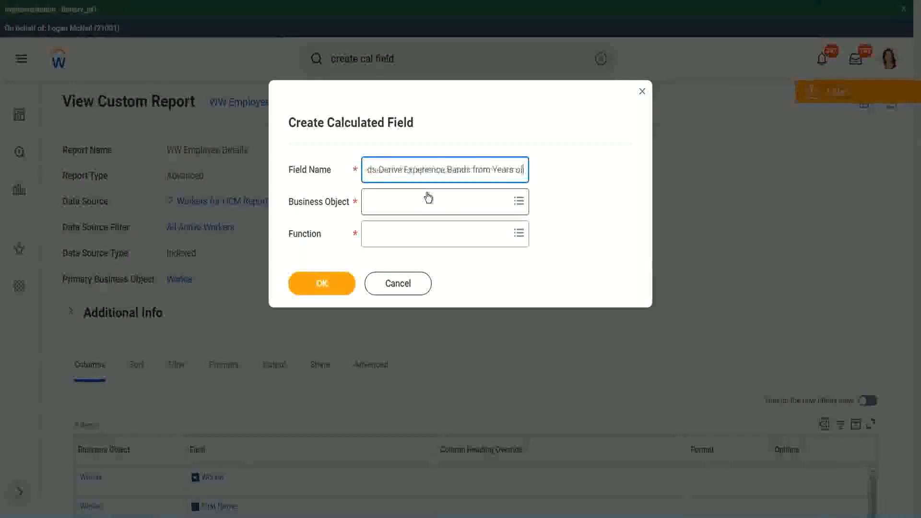
key("Left")
key("Left")
key("Left")
key("Left")
key("Left")
key("Left")
key("Left")
key("Left")
key("Left")
key("Left")
key("Left")
key("Left")
key("Left")
key("Left")
key("Left")
key("Left")
key("Left")
key("Left")
key("Left")
key("Left")
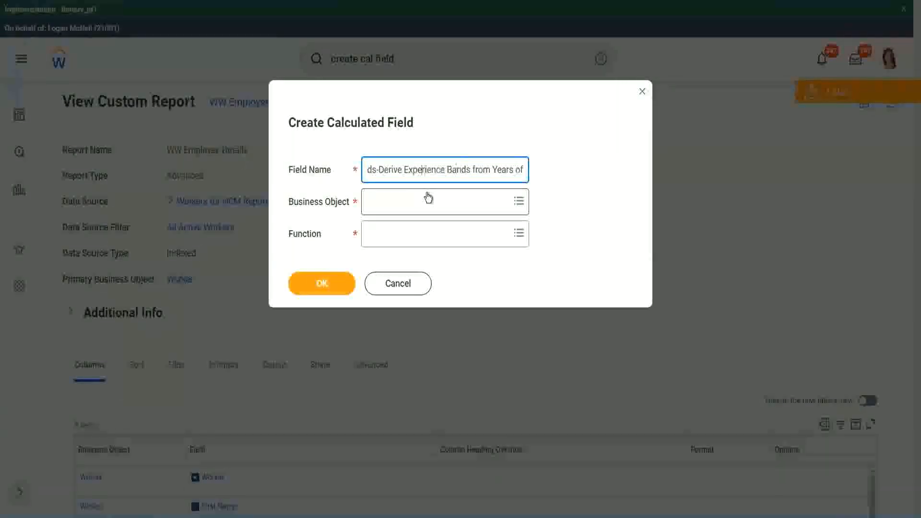
key("Left")
key("Left")
key("shift+Left")
key("shift+Left")
key("shift+Left")
key("shift+Left")
key("shift+Left")
key("shift+Left")
type("Determine")
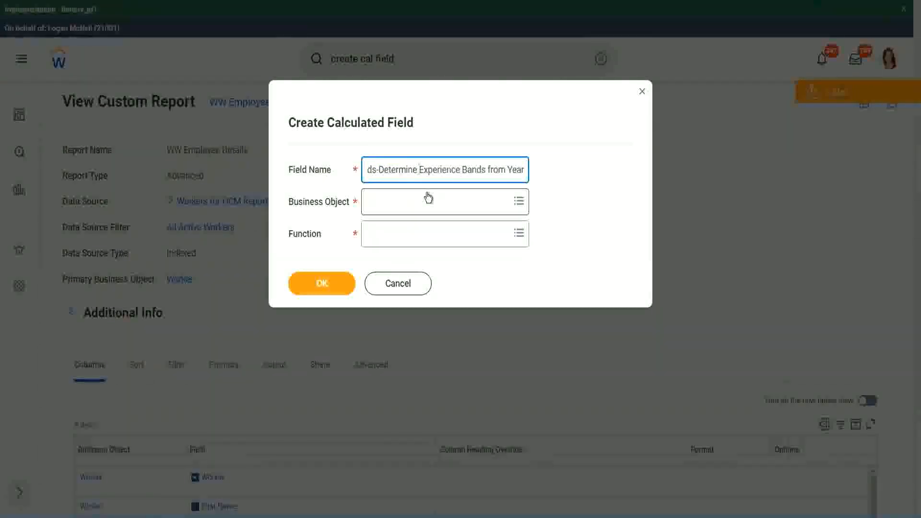
key("Right")
key("Right")
key("Right")
key("Right")
key("Right")
key("Right")
key("Right")
key("Right")
key("Right")
key("Right")
key("Right")
key("Right")
key("Right")
key("Right")
key("Right")
key("Right")
key("Right")
key("Right")
key("Right")
key("Right")
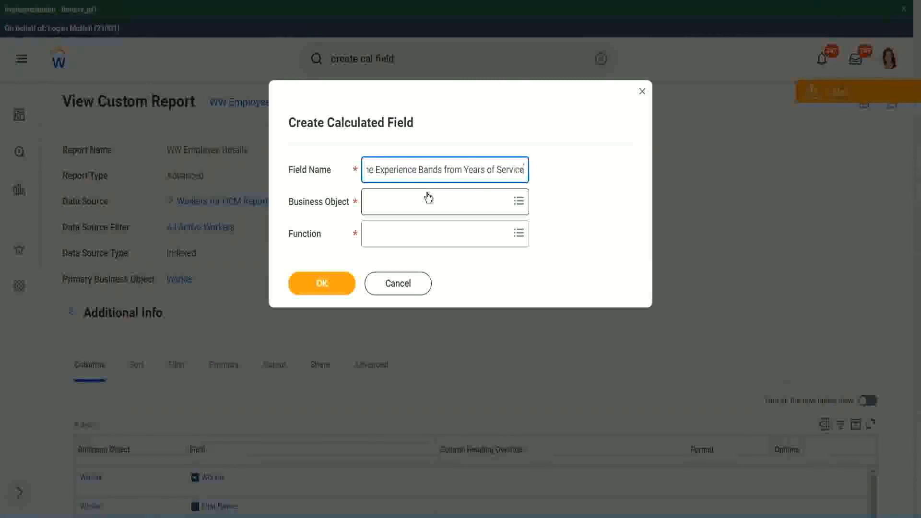
Step: Search the business objects for "worker" and set the calculated field's business object to Worker
left_click(410, 202)
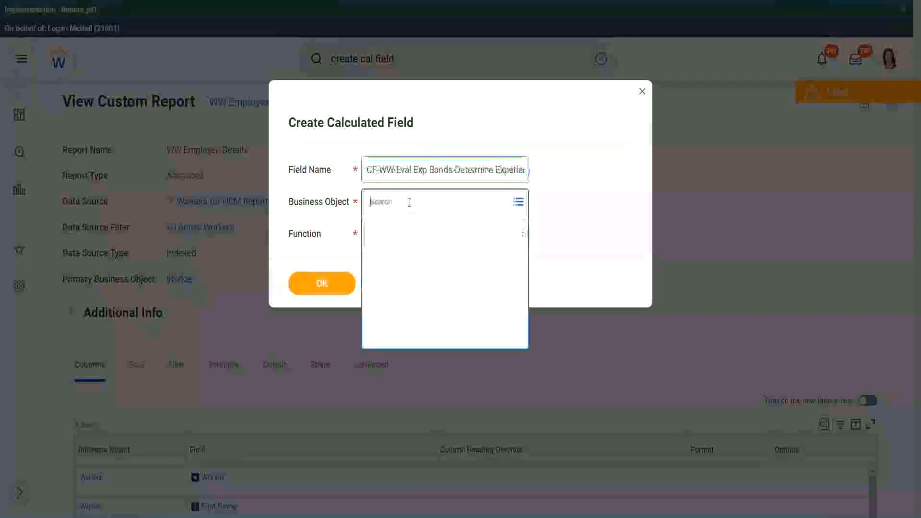
type("worker")
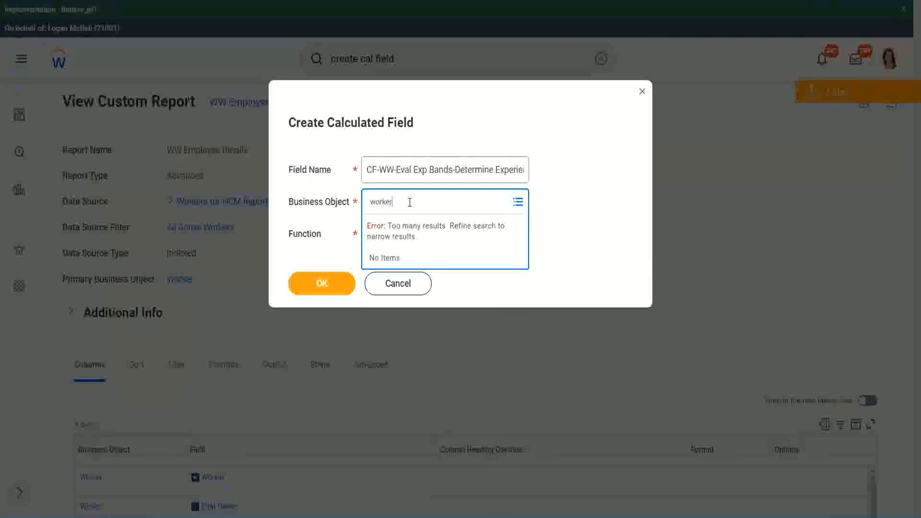
key("Return")
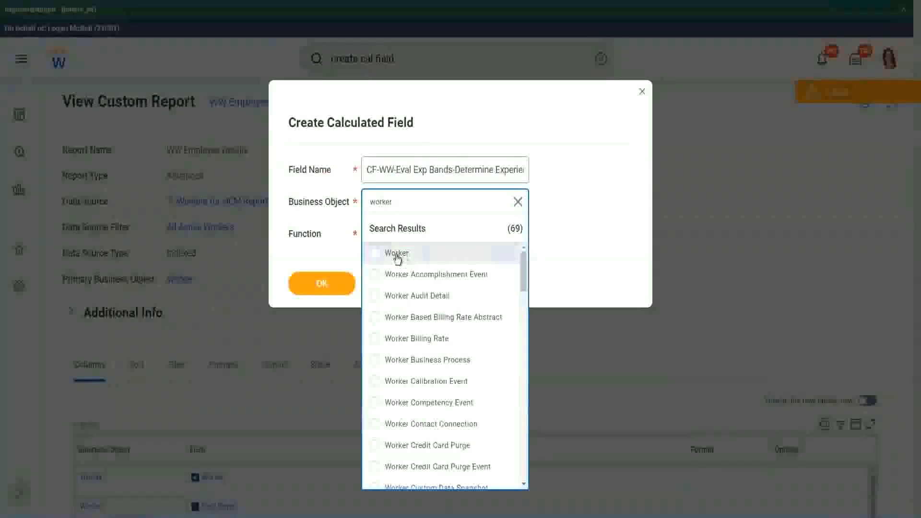
left_click(388, 253)
Step: Search the functions for "eval exp" and set the calculated field's function to Evaluate Expression Band
left_click(390, 232)
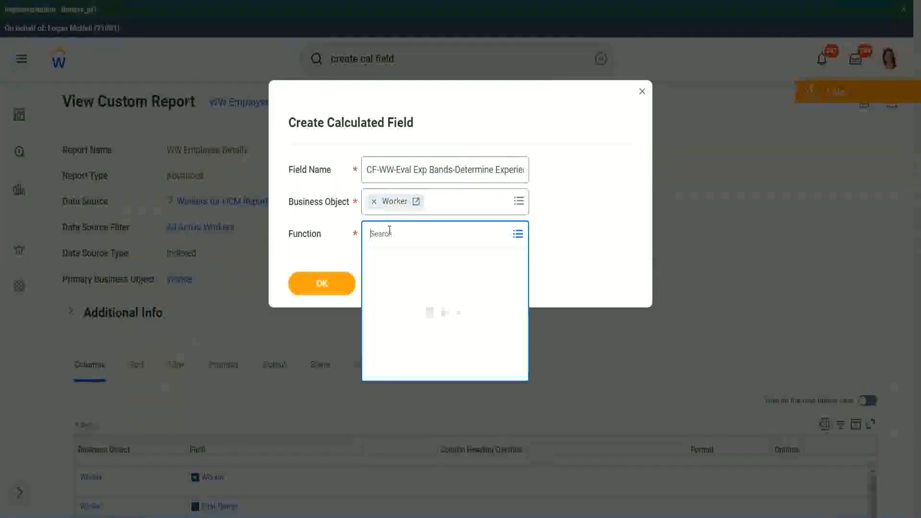
type("eval ex")
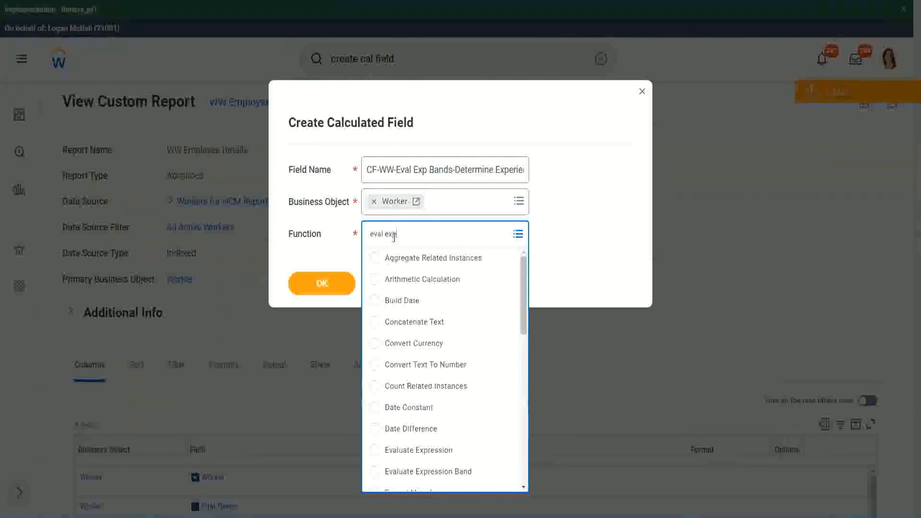
type("p")
key("Return")
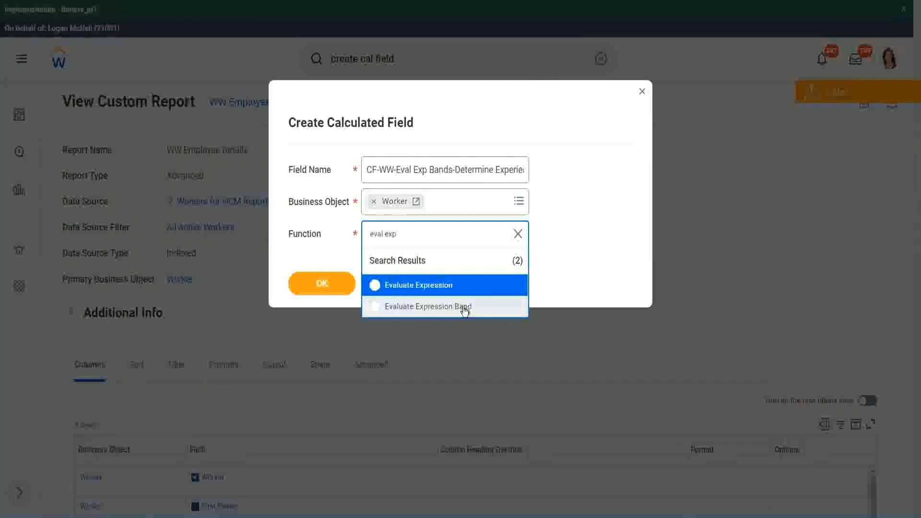
left_click(464, 311)
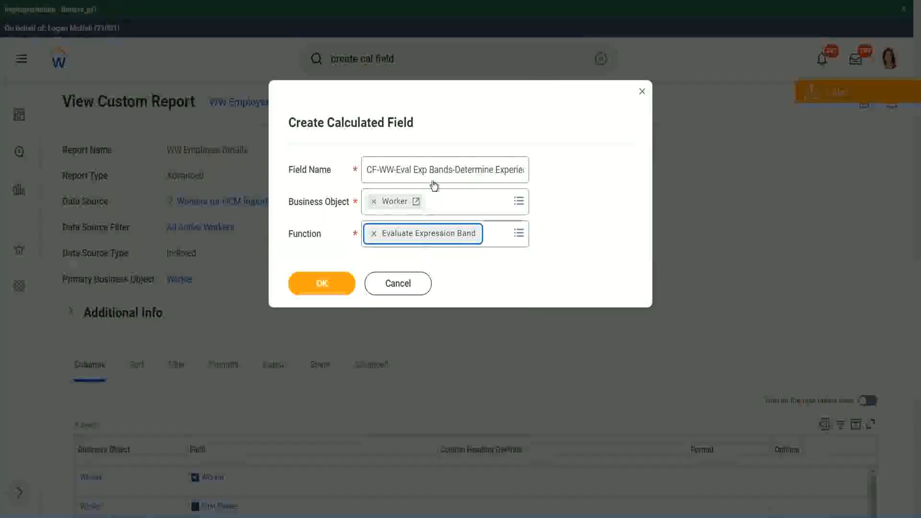
Step: Shorten "Exp Bands" to "Exp Band" in the field name and confirm to open the calculated field's definition
left_click(452, 170)
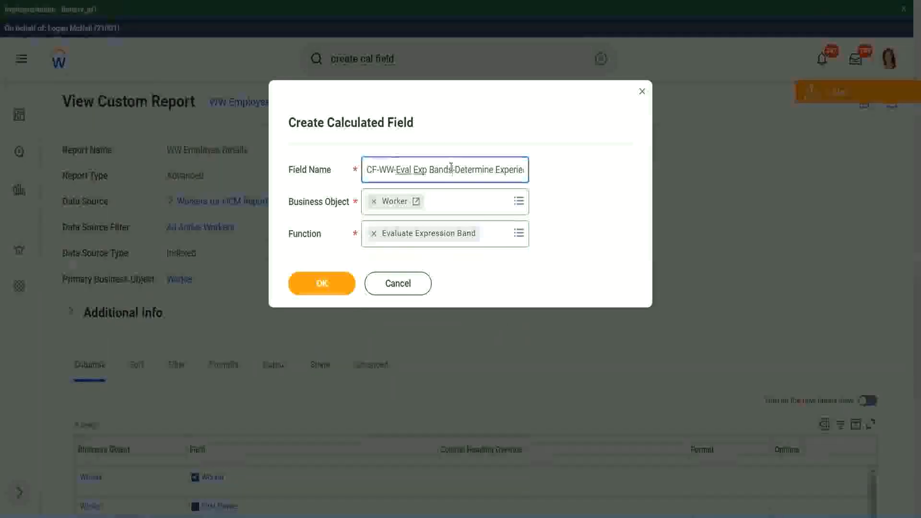
key("BackSpace")
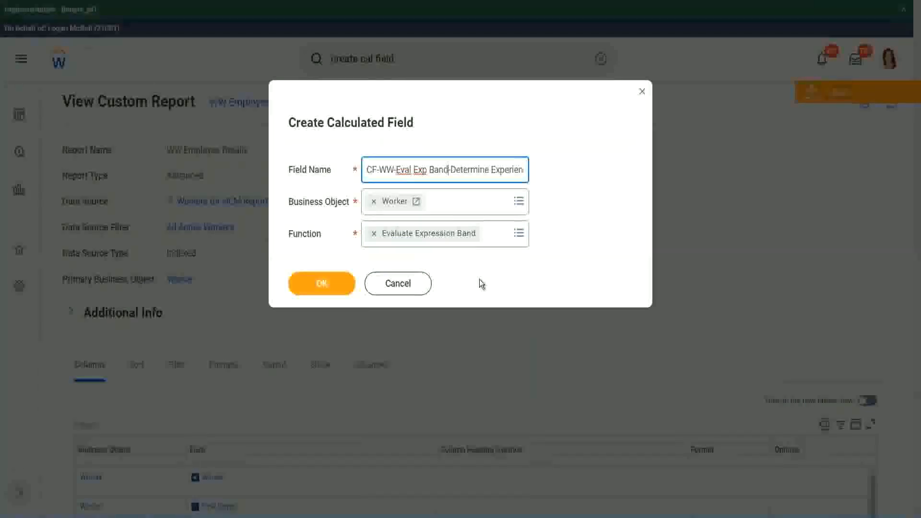
left_click(326, 284)
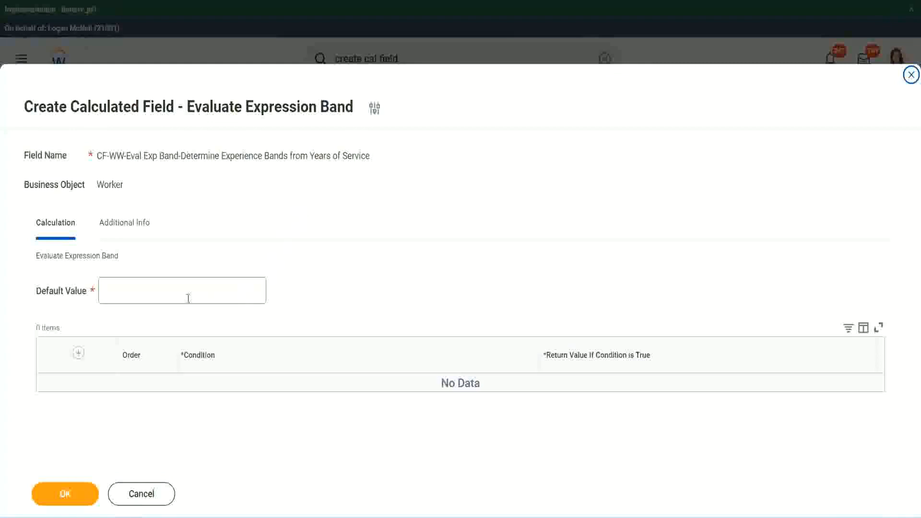
Step: Set the default value to "-" and add the first condition row
left_click(133, 296)
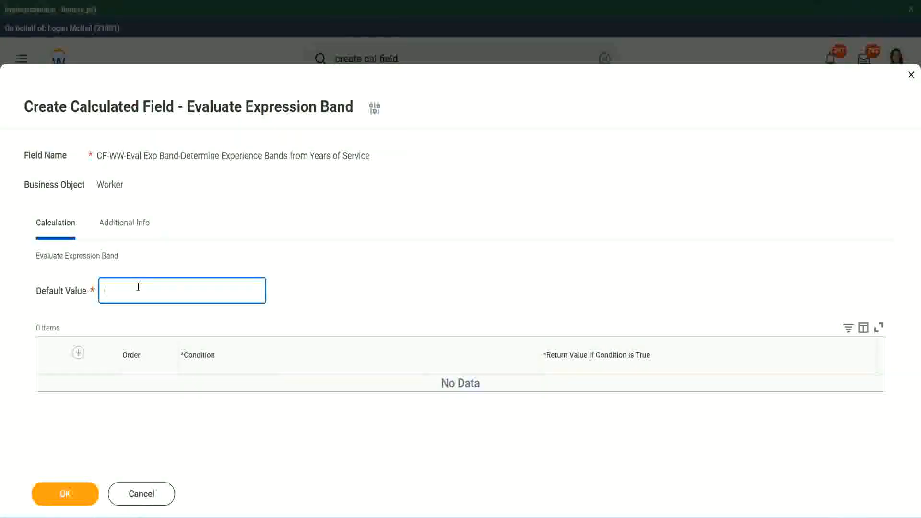
type("-")
left_click(78, 354)
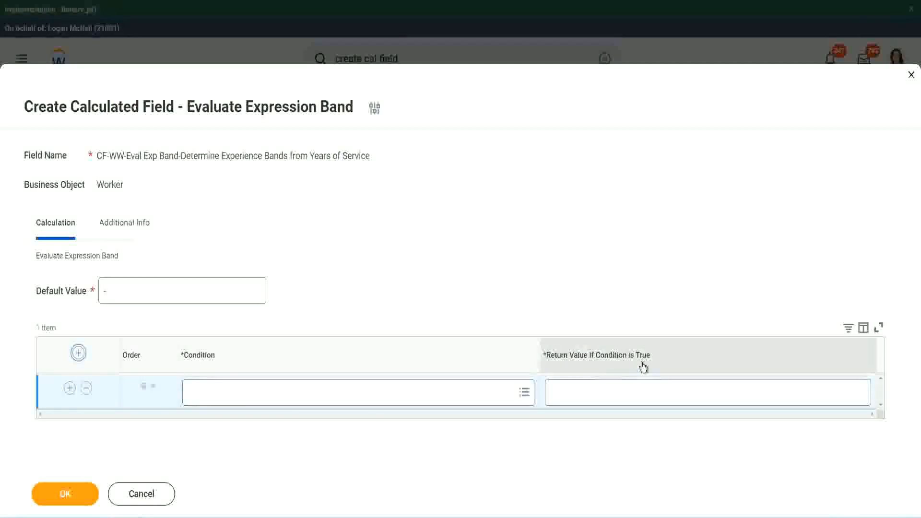
left_click(600, 392)
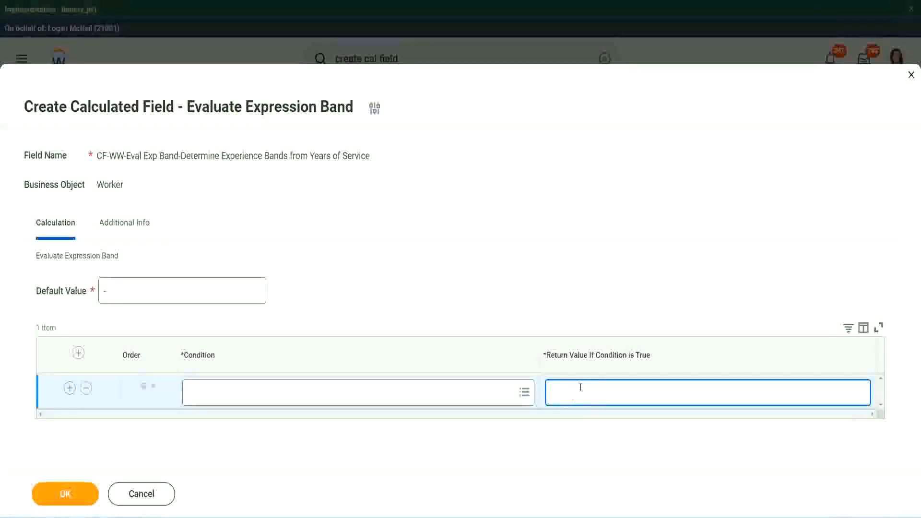
type("adkqdjaidjaijdi")
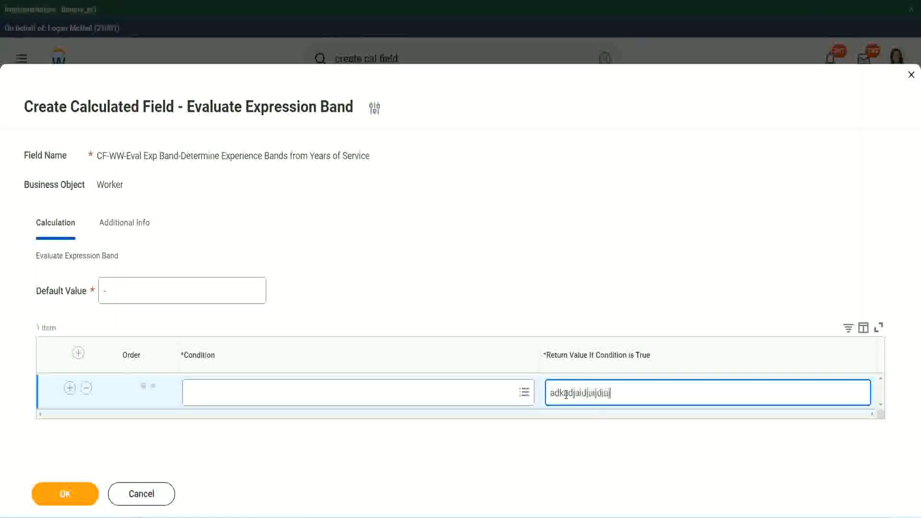
key("BackSpace")
key("BackSpace")
key("BackSpace")
key("BackSpace")
key("BackSpace")
key("BackSpace")
key("BackSpace")
key("BackSpace")
key("BackSpace")
key("BackSpace")
key("BackSpace")
key("BackSpace")
key("BackSpace")
key("BackSpace")
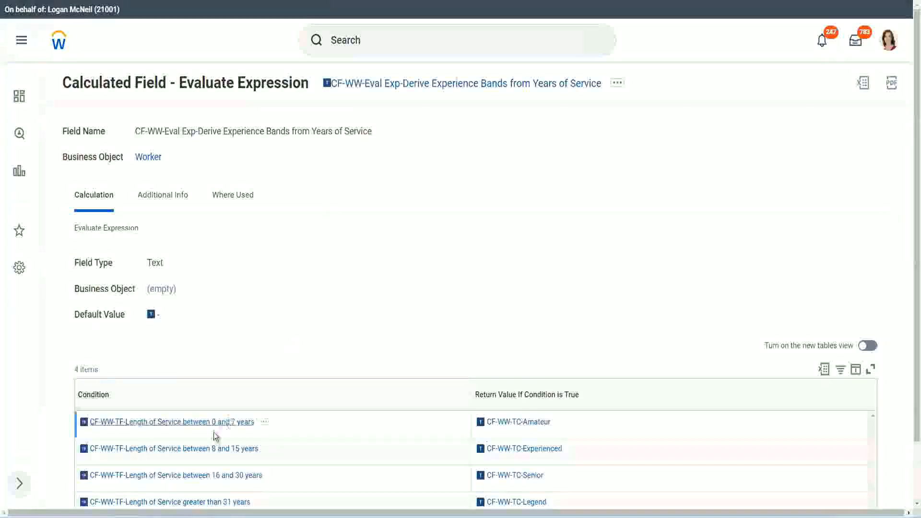
Step: Copy CF-WW-TF-Length of Service between 0 and 7 years from the Evaluate Expression field into the first row's condition, with return value "Amateur"
right_click(213, 428)
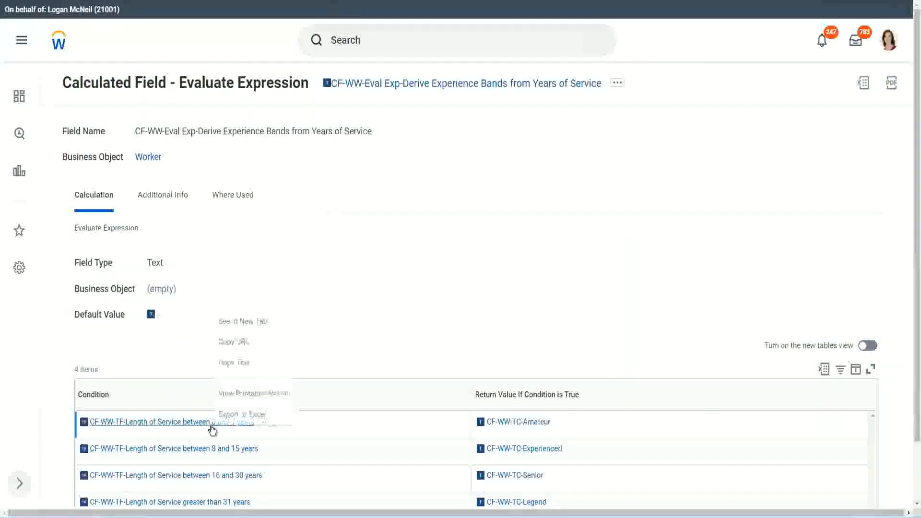
left_click(250, 363)
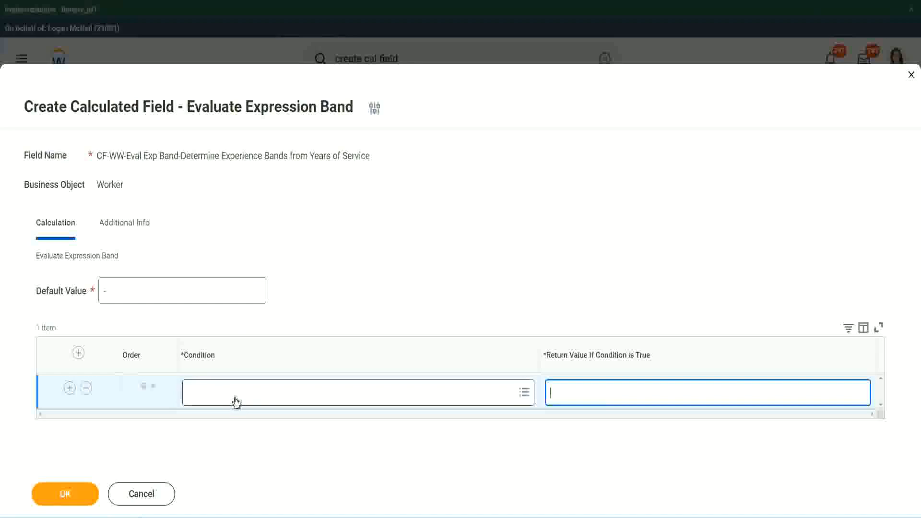
left_click(233, 397)
key("ctrl+v")
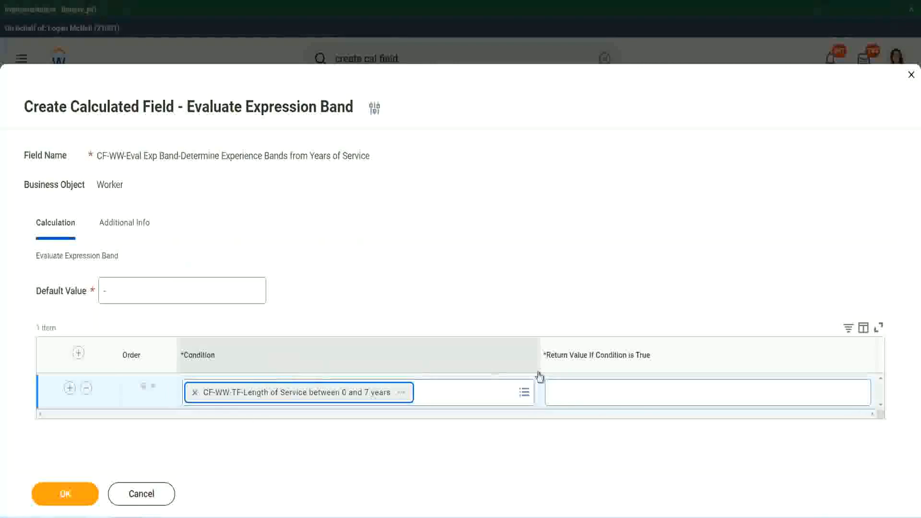
left_click(583, 384)
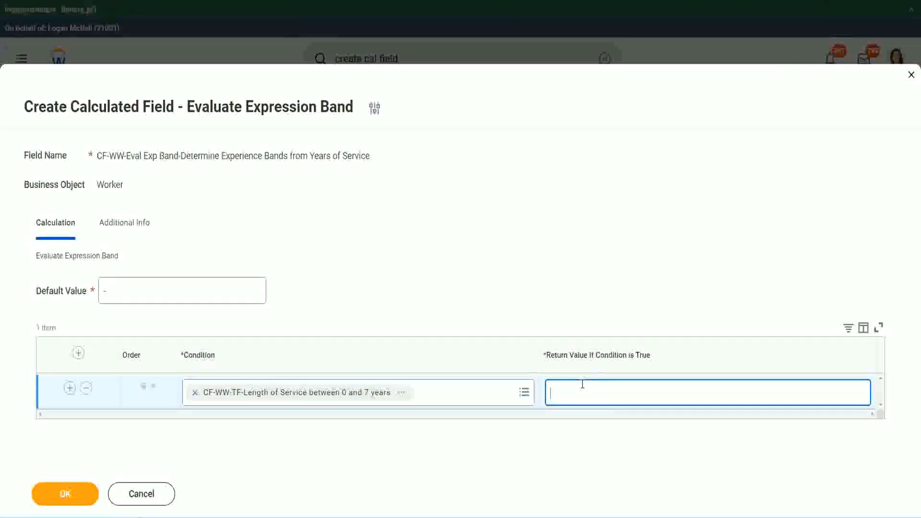
type("Amateur")
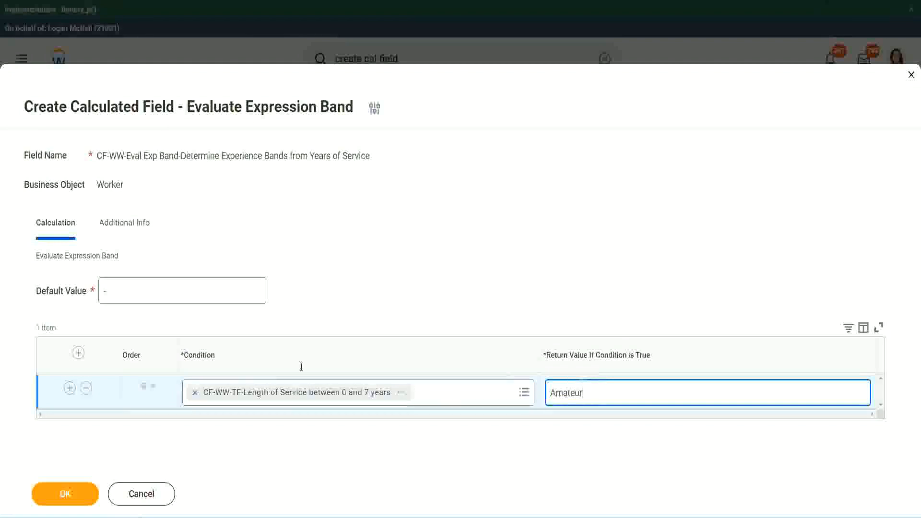
Step: Add three more empty condition rows below the Amateur row
left_click(70, 388)
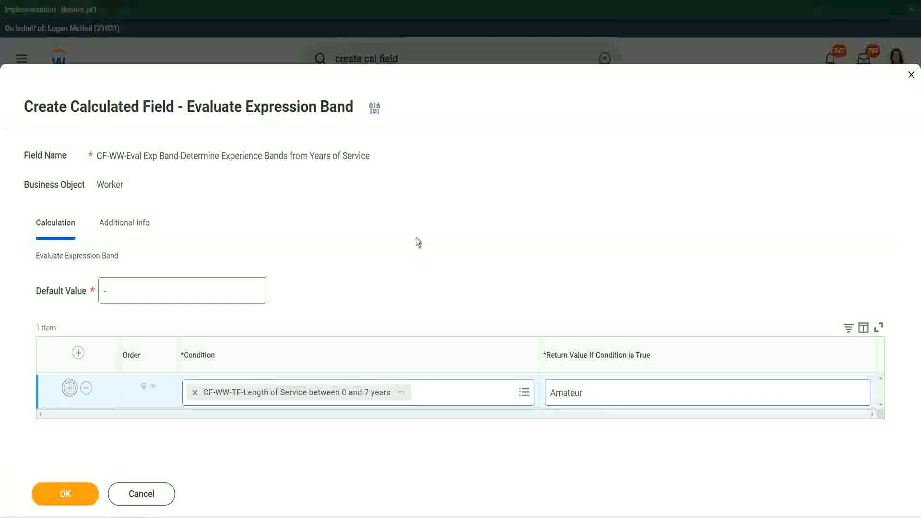
left_click(70, 387)
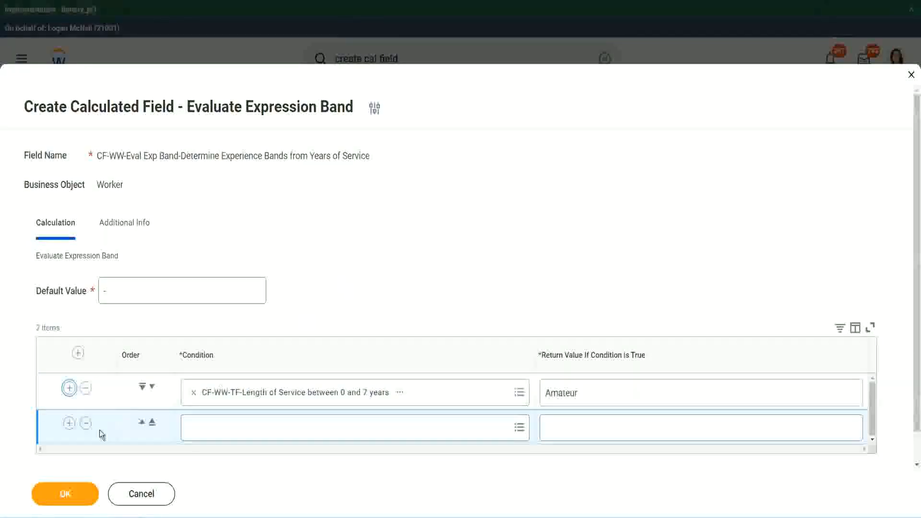
left_click(69, 423)
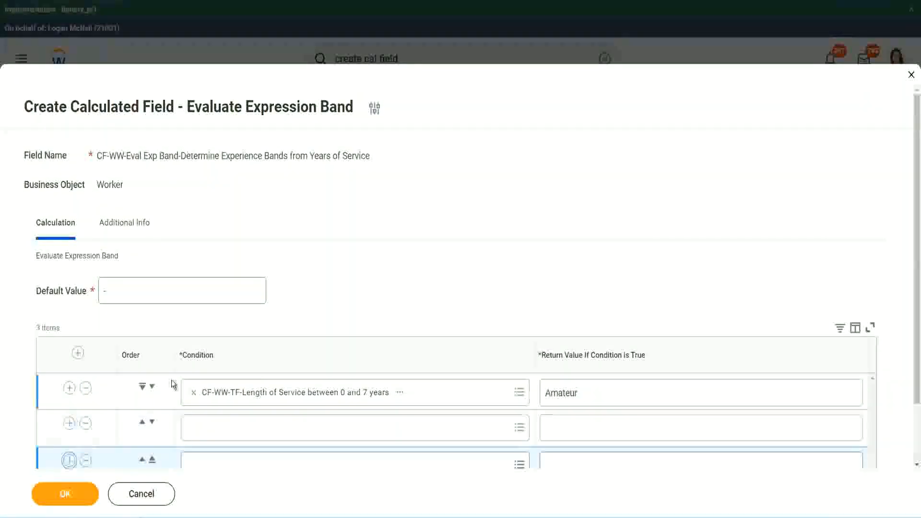
scroll(158, 386, "down", 2)
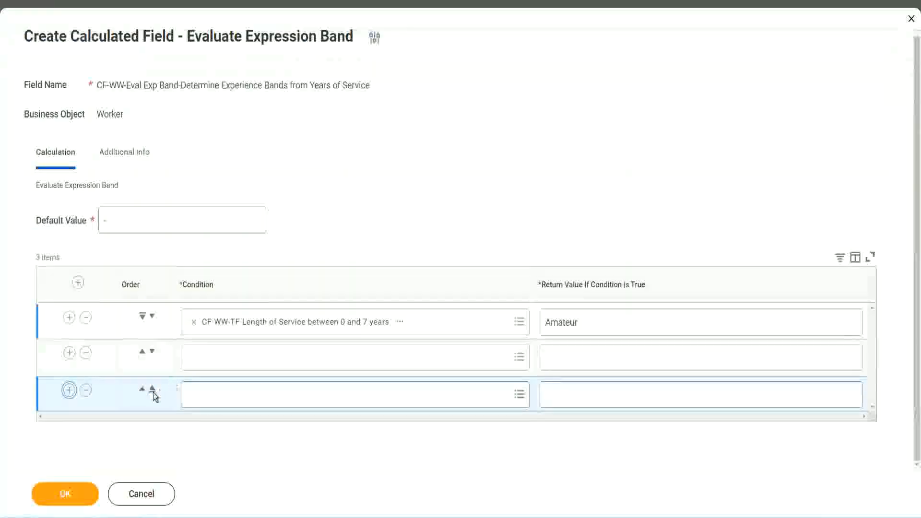
left_click(69, 391)
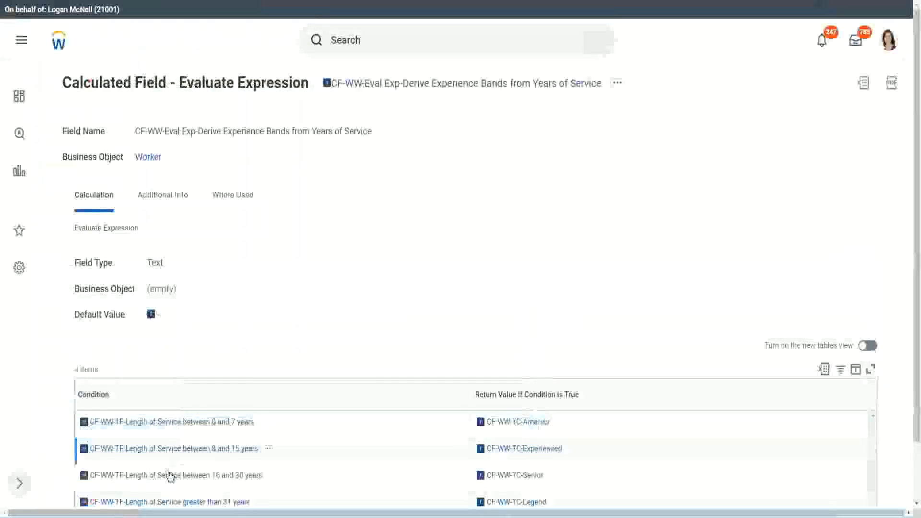
Step: Copy CF-WW-TF-Length of Service between 16 and 30 years into the second row's condition and move that row down to third place
right_click(169, 475)
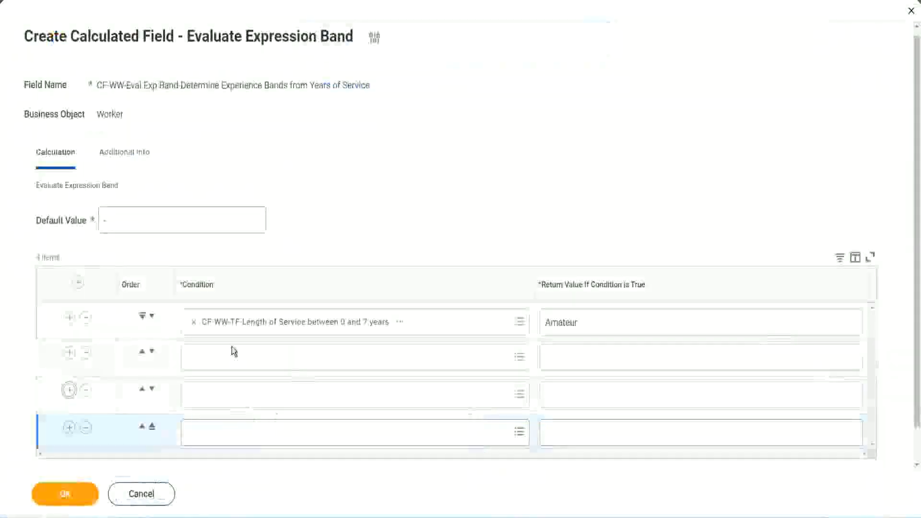
left_click(235, 355)
key("ctrl+v")
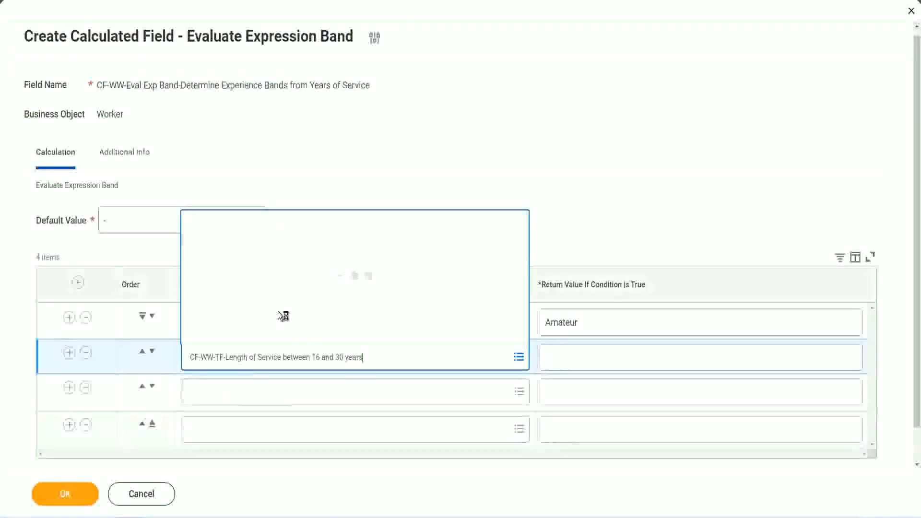
left_click(152, 352)
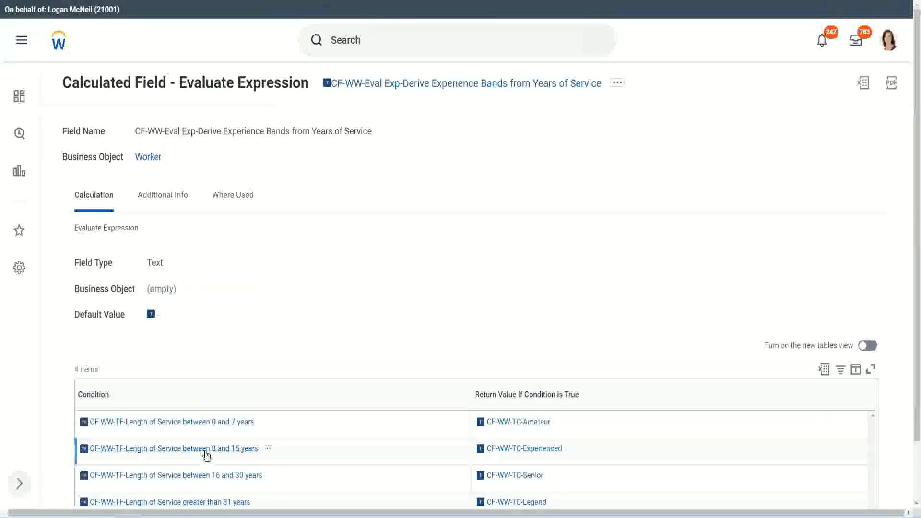
Step: Copy CF-WW-TF-Length of Service between 8 and 15 years from the Evaluate Expression field into the second row's condition
right_click(207, 455)
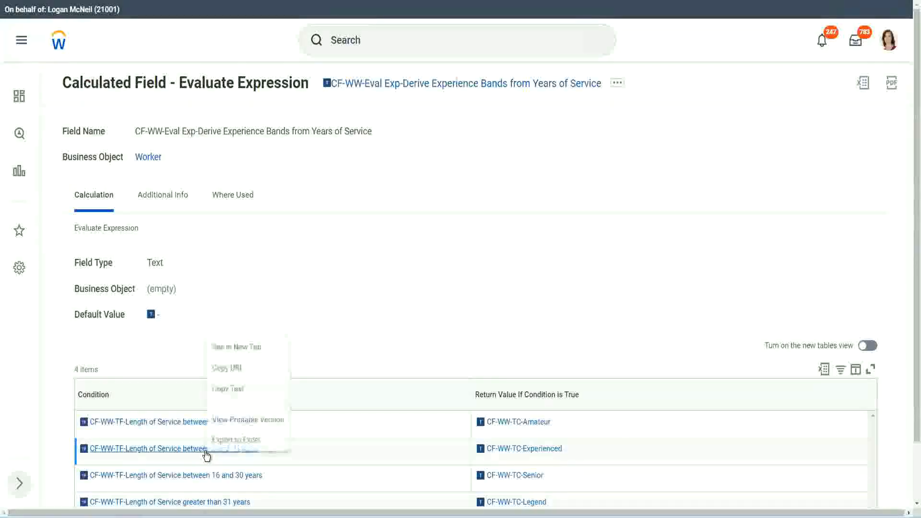
left_click(239, 388)
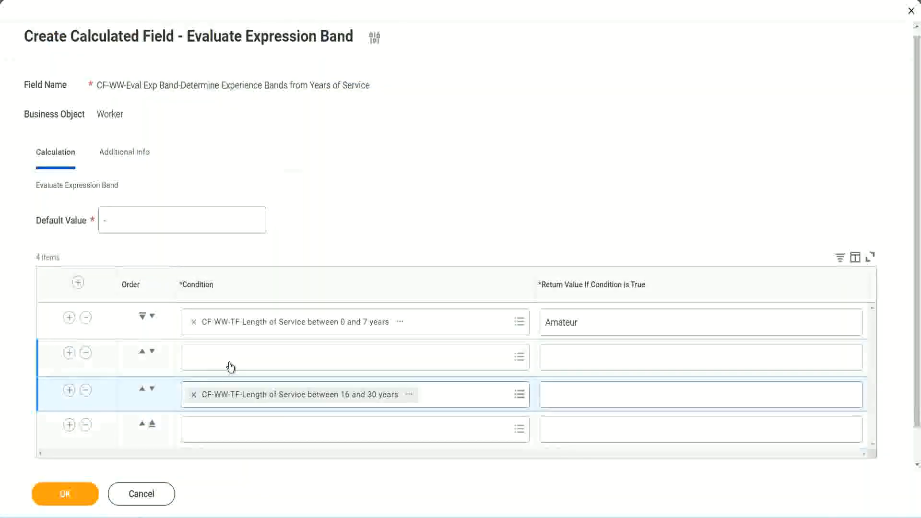
left_click(230, 367)
key("ctrl+v")
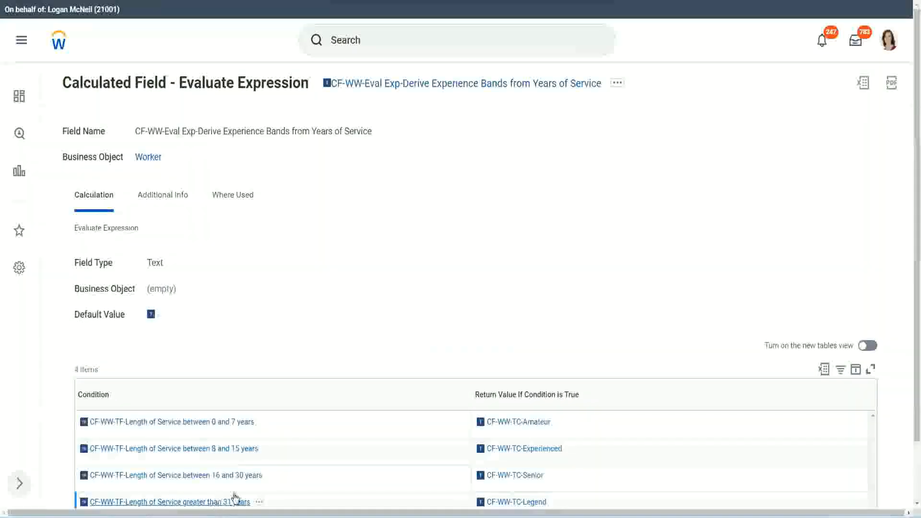
Step: Copy CF-WW-TF-Length of Service greater than 31 years from the Evaluate Expression field into the fourth row's condition, with return value "Legend"
right_click(235, 499)
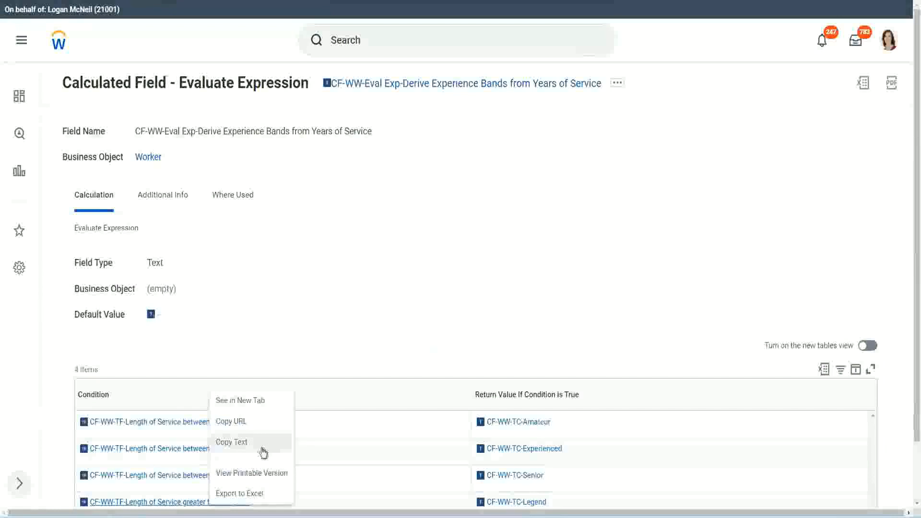
left_click(263, 442)
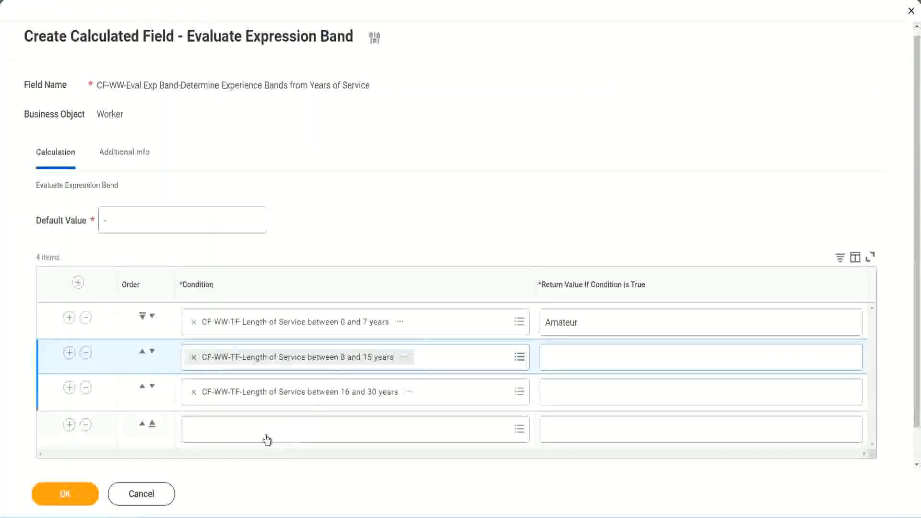
left_click(265, 423)
key("ctrl+v")
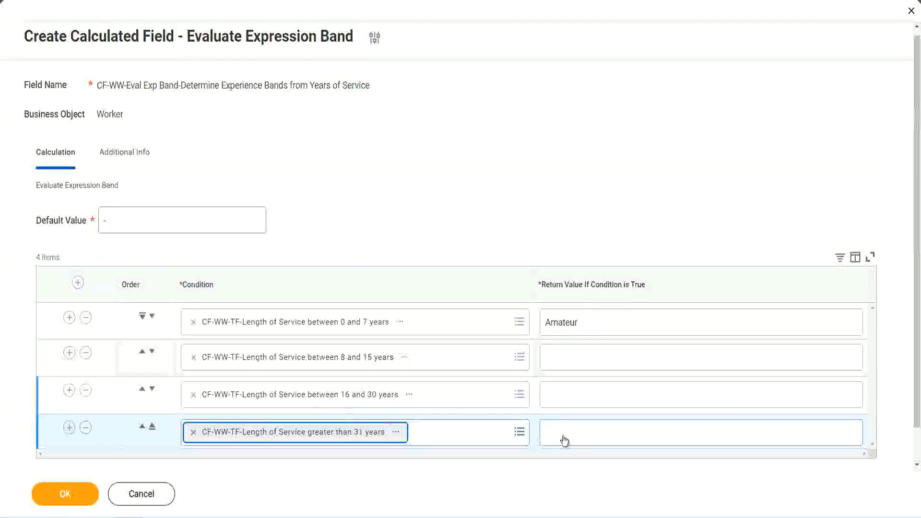
left_click(606, 432)
type("Le")
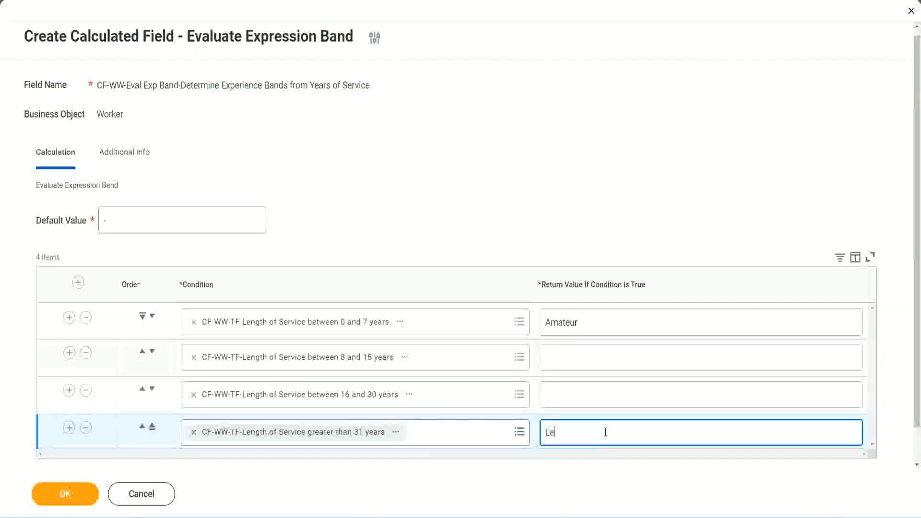
type("gend")
Step: Set the return values to "Senior" for the 16 to 30 years row and "Experienced" for the 8 to 15 years row, and save the calculated field
left_click(566, 391)
type("S")
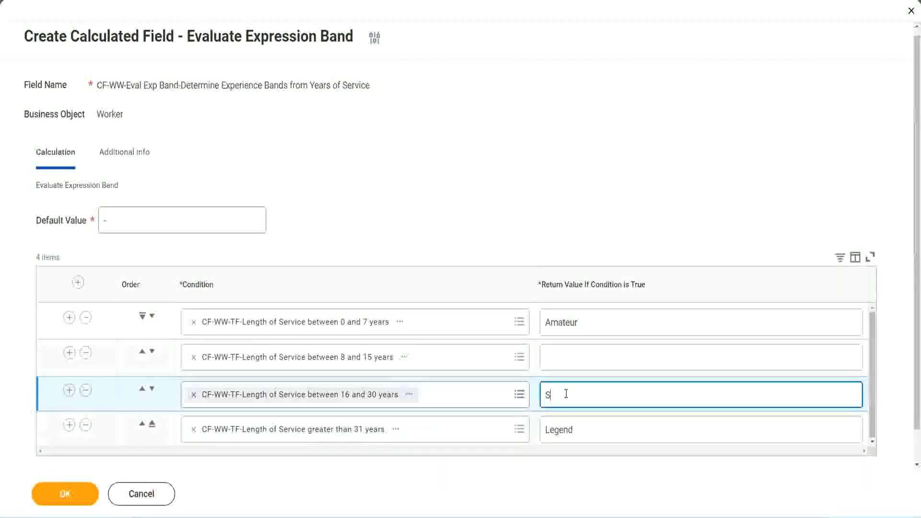
type("enior")
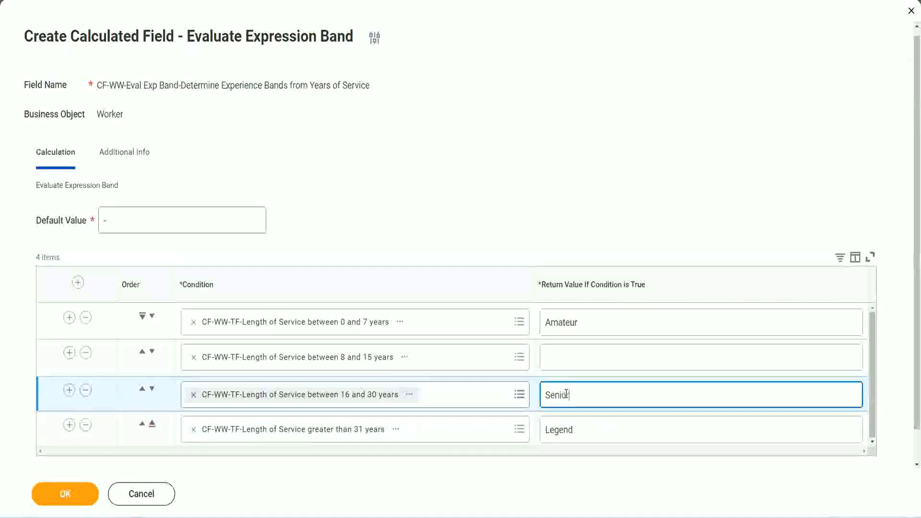
left_click(580, 358)
type("Ex")
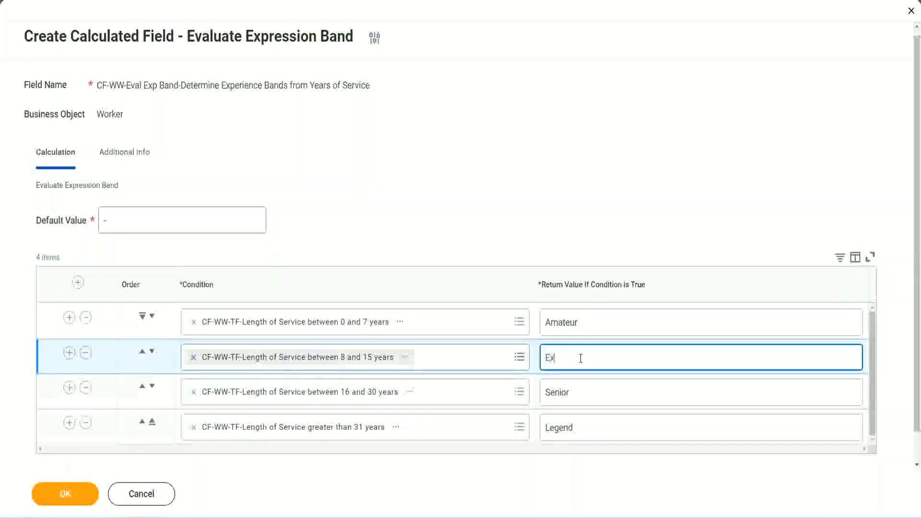
type("perienced")
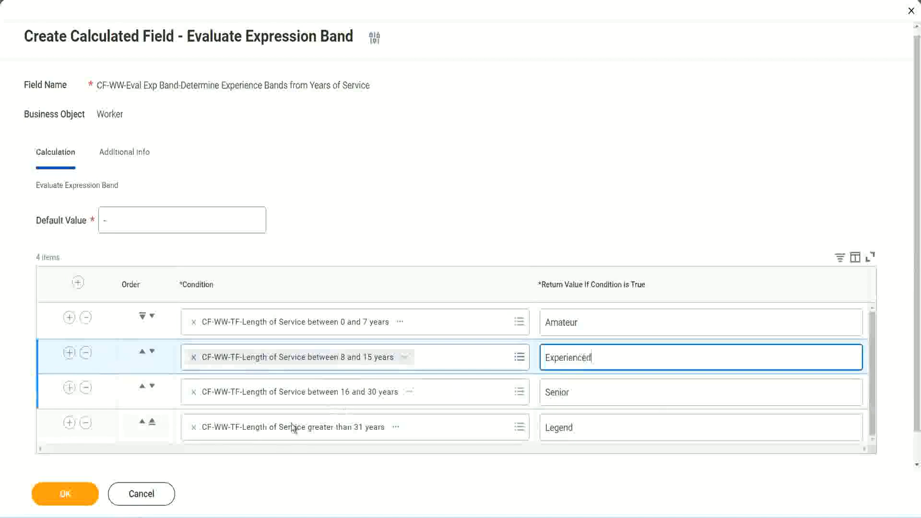
left_click(72, 494)
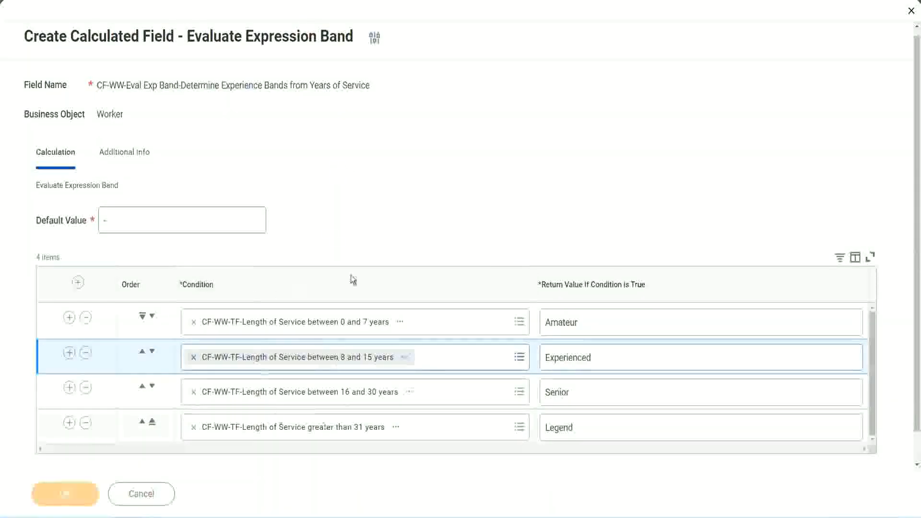
Step: Review the return value of each condition in the saved Evaluate Expression Band field
scroll(315, 293, "down", 3)
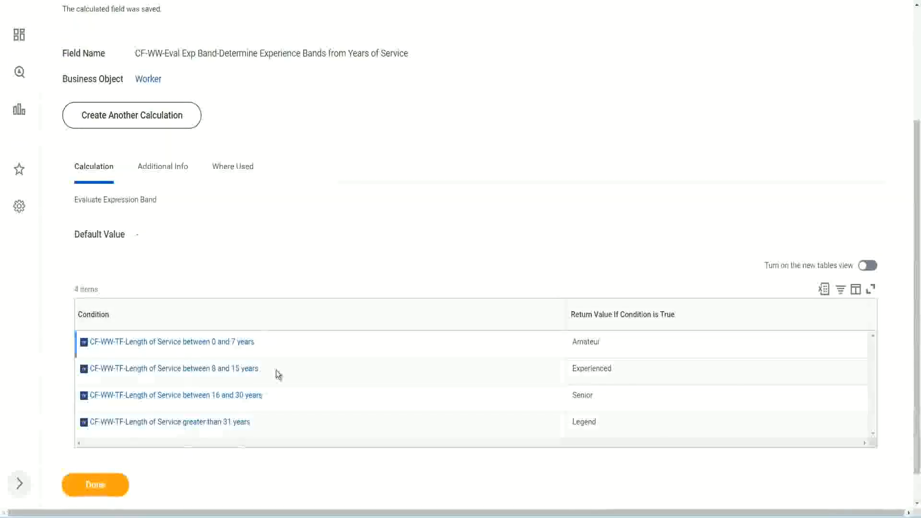
double_click(589, 341)
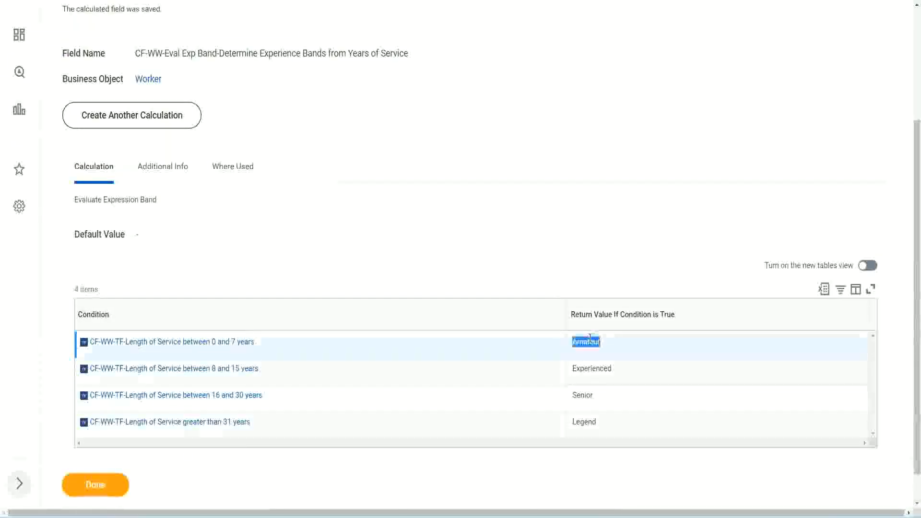
double_click(585, 369)
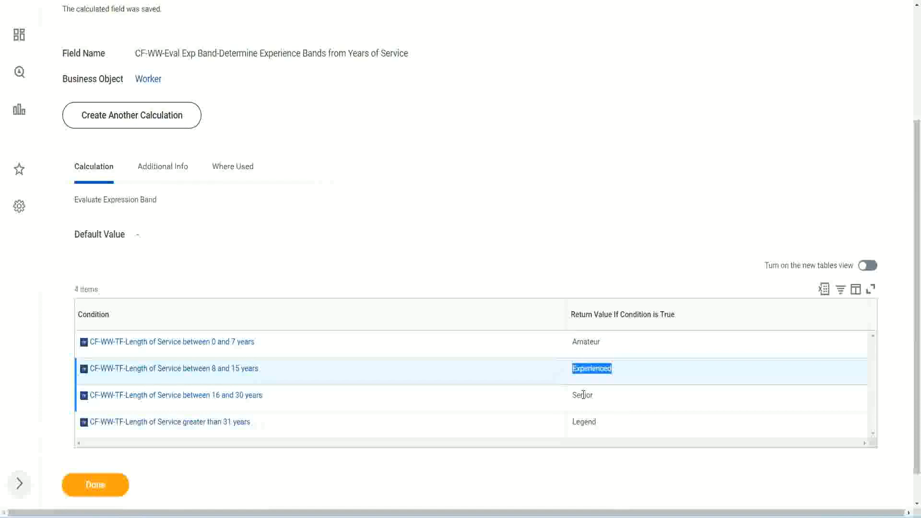
double_click(583, 395)
left_click(586, 422)
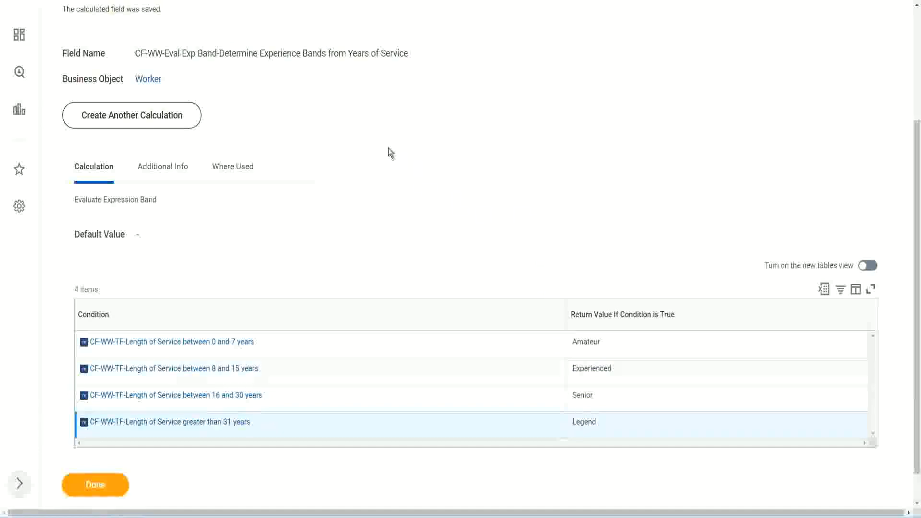
Step: Copy the name of the saved Evaluate Expression Band calculated field as text
scroll(390, 152, "up", 3)
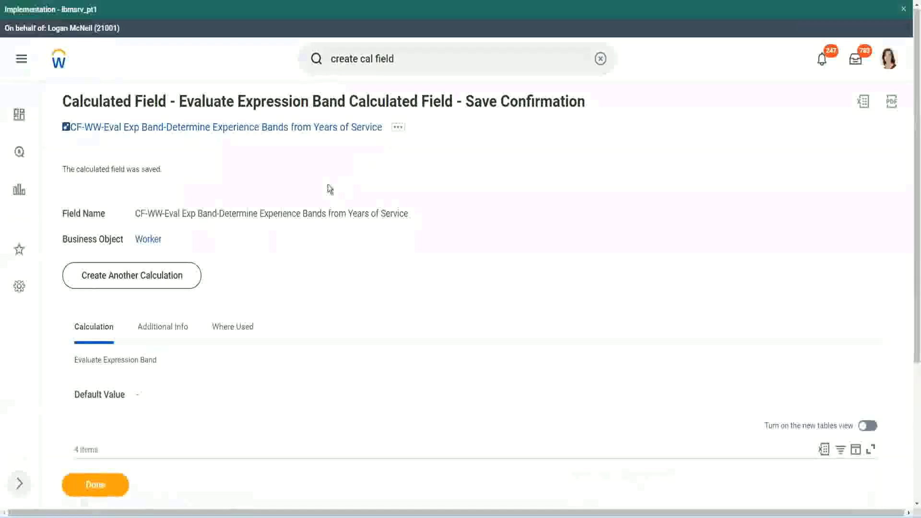
right_click(302, 128)
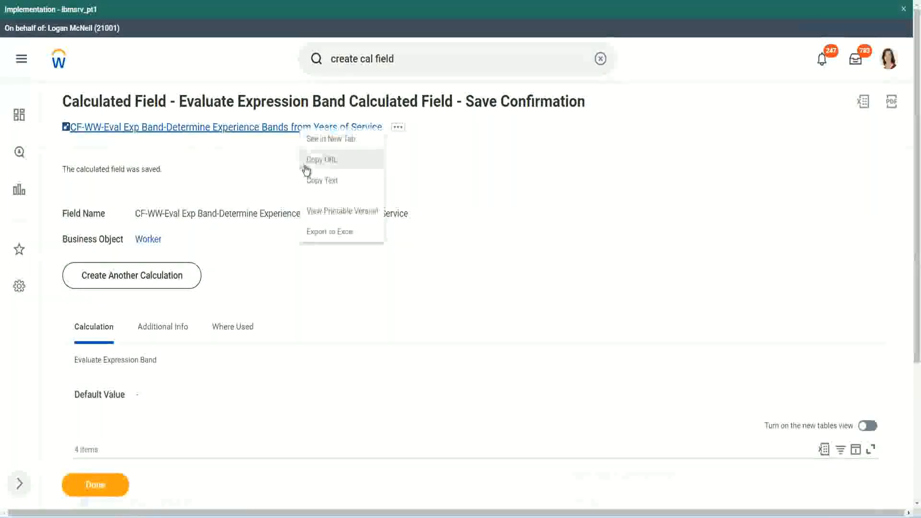
left_click(312, 181)
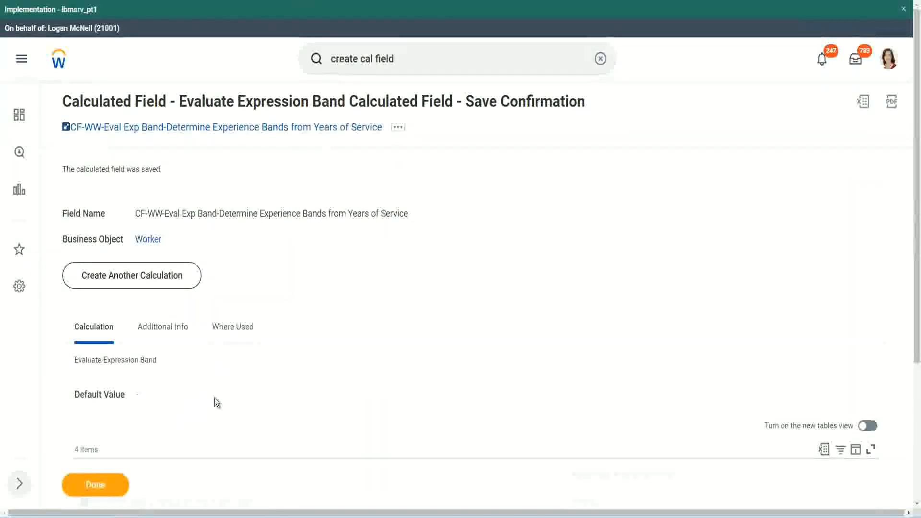
Step: Review the saved band field's conditions alongside the calculated field functions slide and the experience band notes in Notepad++, and return to Workday
scroll(304, 372, "down", 3)
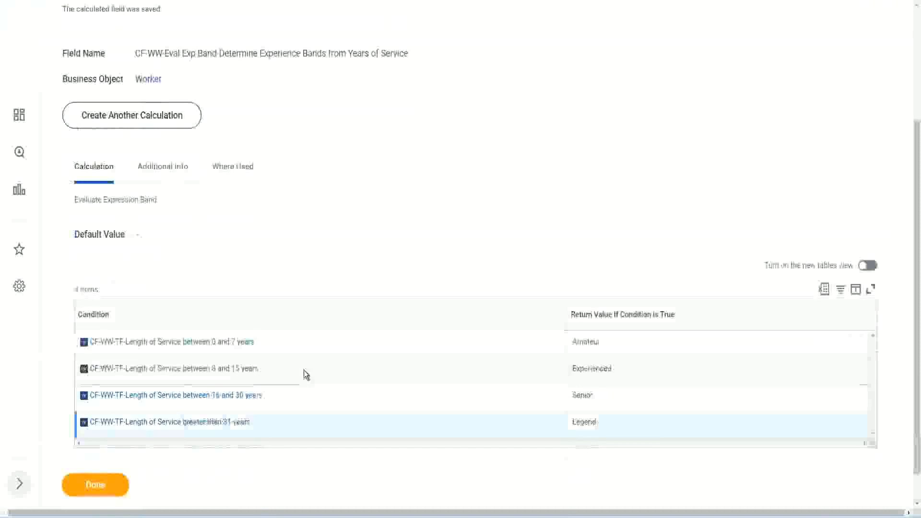
scroll(304, 370, "down", 1)
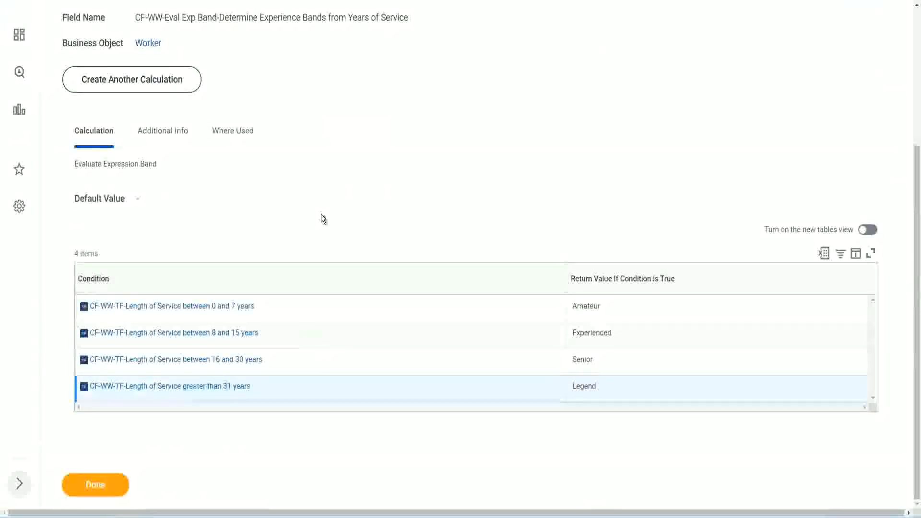
scroll(324, 219, "up", 2)
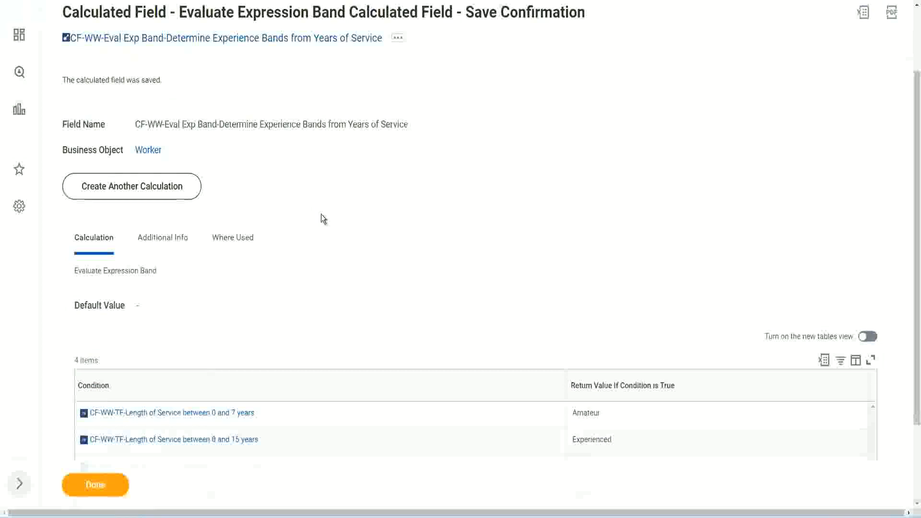
scroll(321, 214, "down", 2)
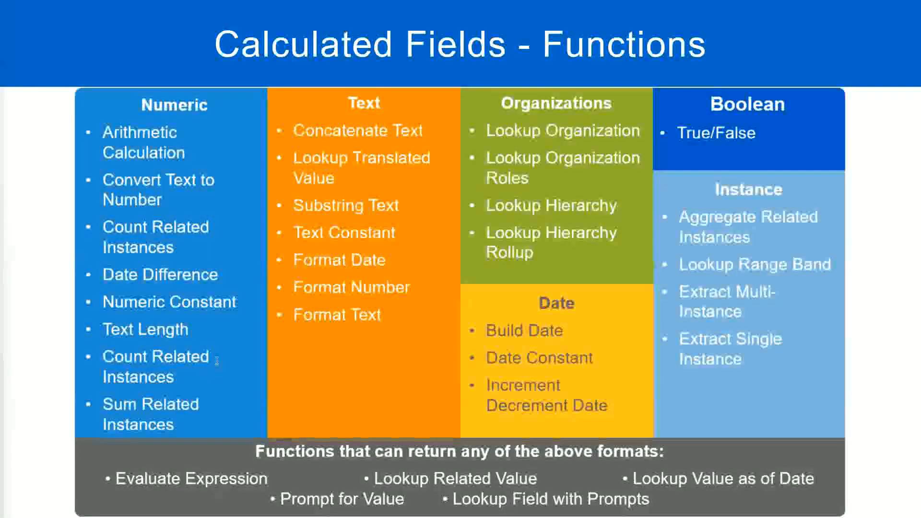
key("alt+Tab")
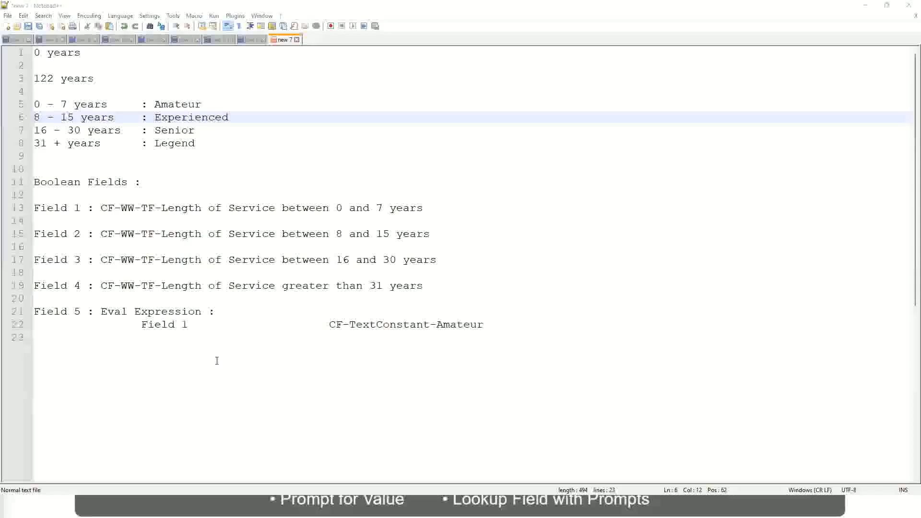
key("alt+Tab")
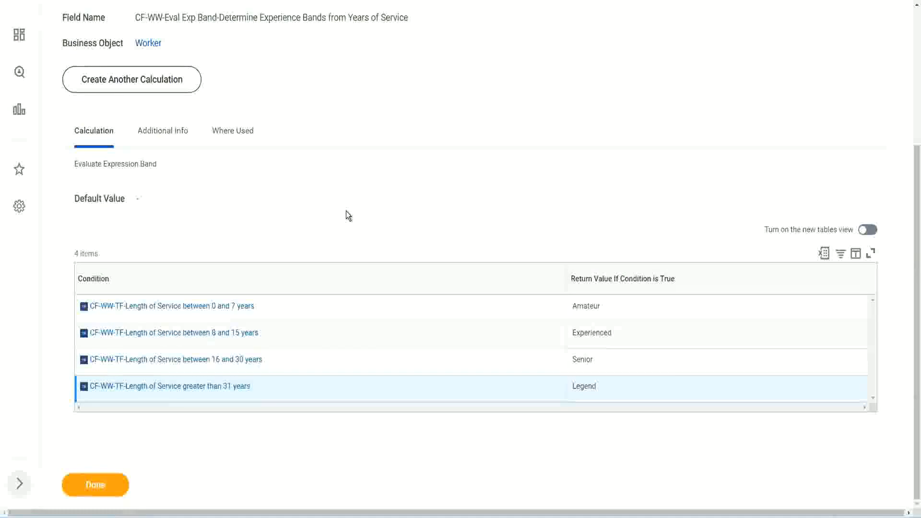
scroll(347, 211, "up", 1)
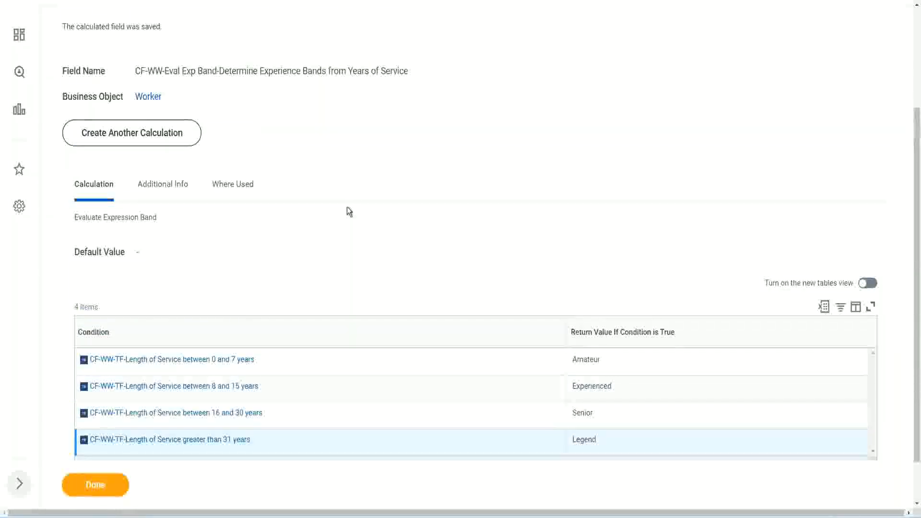
scroll(348, 215, "up", 3)
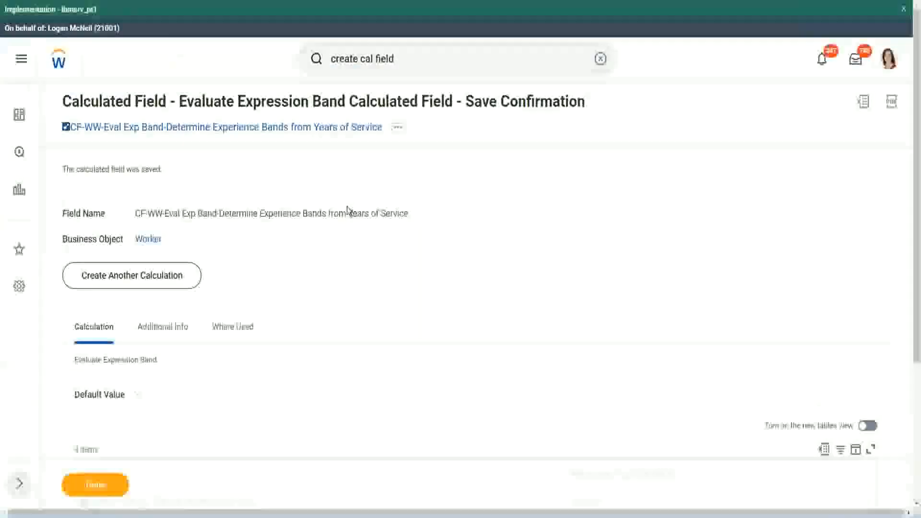
scroll(345, 211, "down", 4)
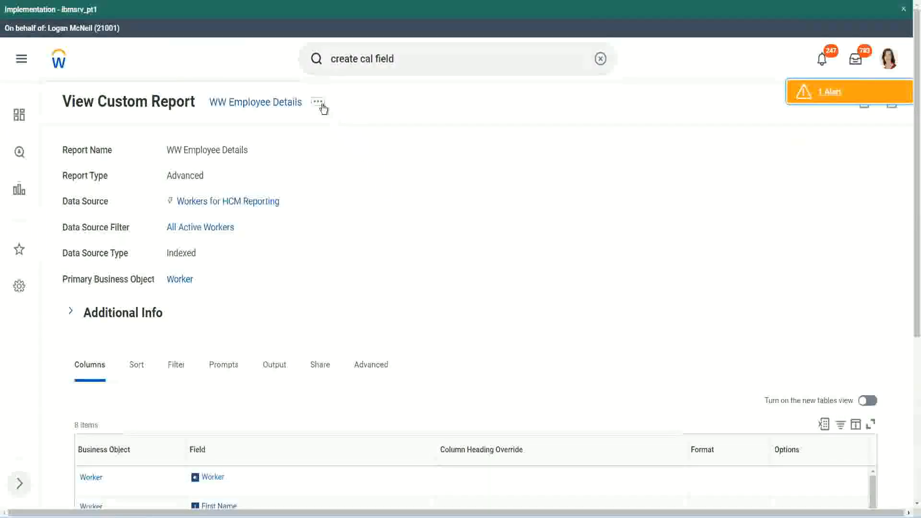
Step: Open the WW Employee Details custom report for editing
left_click(318, 102)
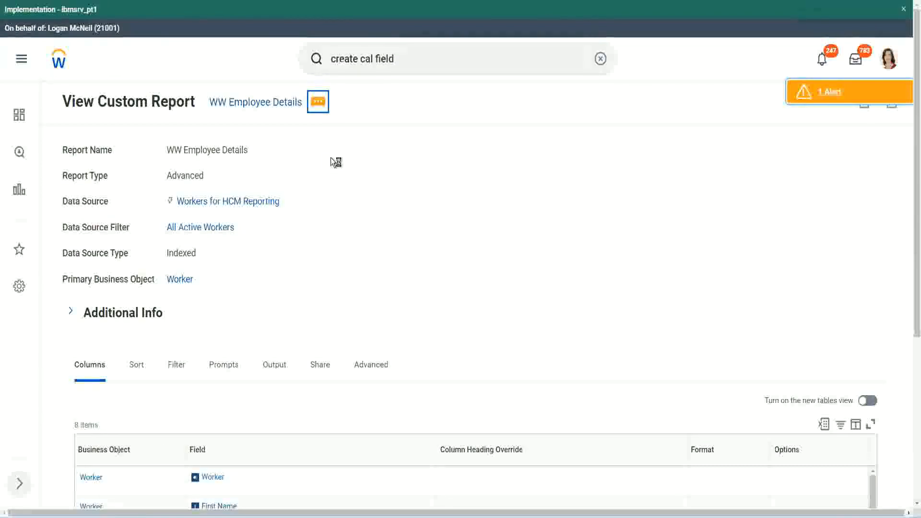
mouse_move(373, 158)
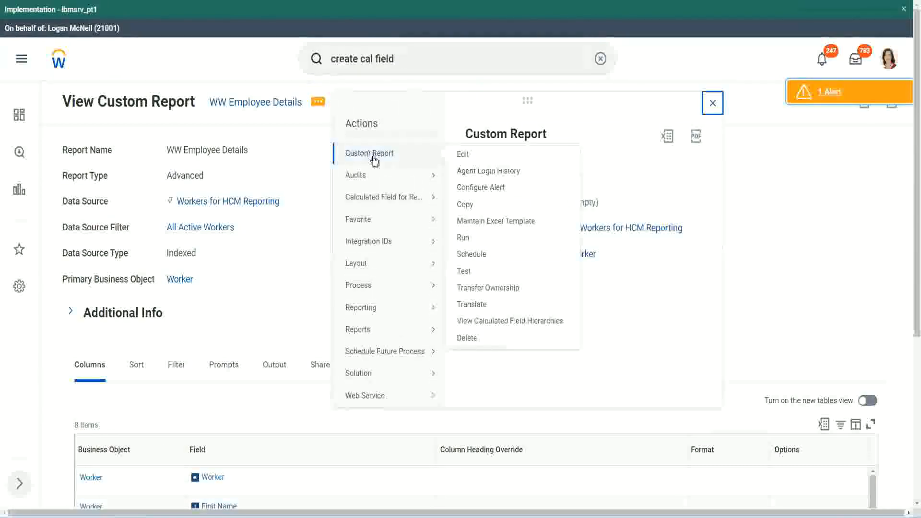
left_click(464, 155)
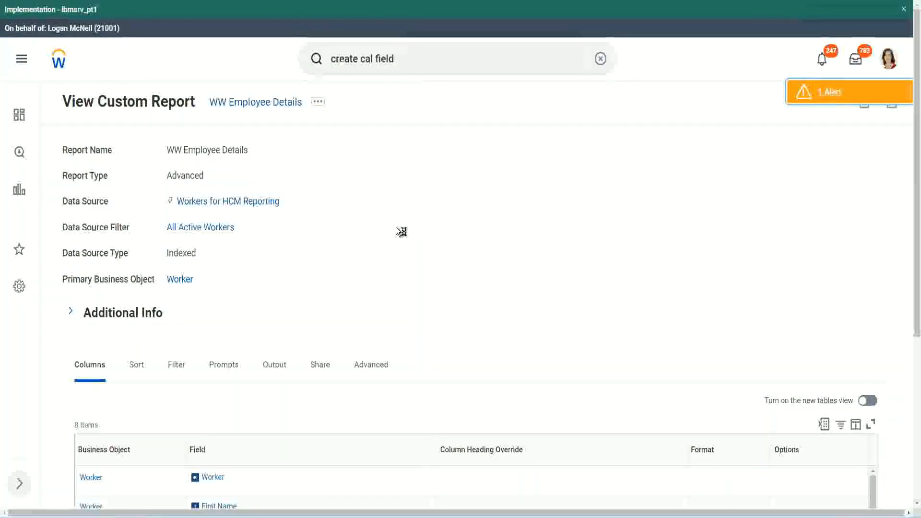
Step: Add a new column row for the Worker business object below the Experience Bands column of the report
scroll(396, 226, "down", 1)
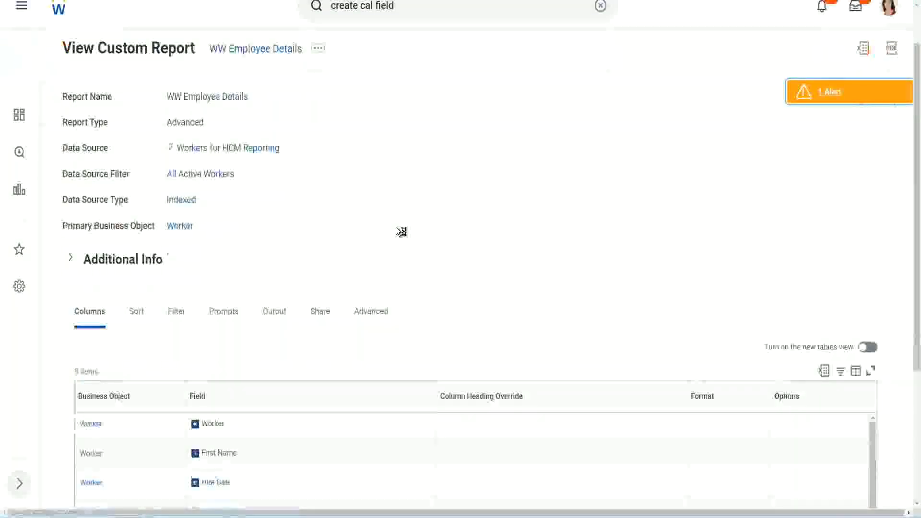
scroll(397, 232, "down", 3)
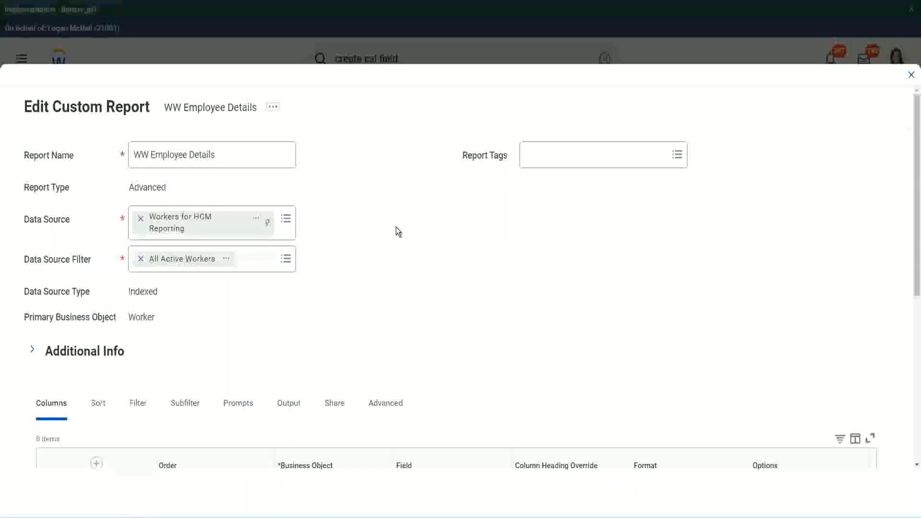
scroll(396, 232, "down", 8)
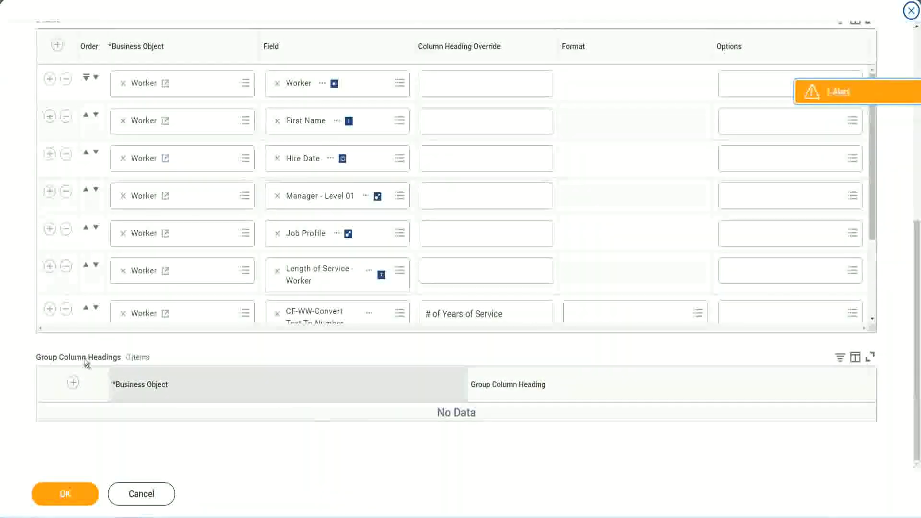
scroll(192, 233, "down", 3)
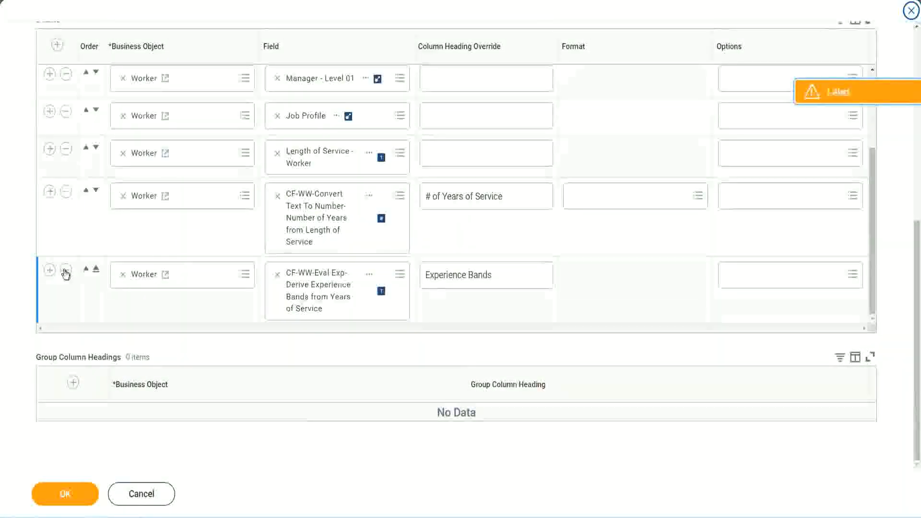
left_click(49, 270)
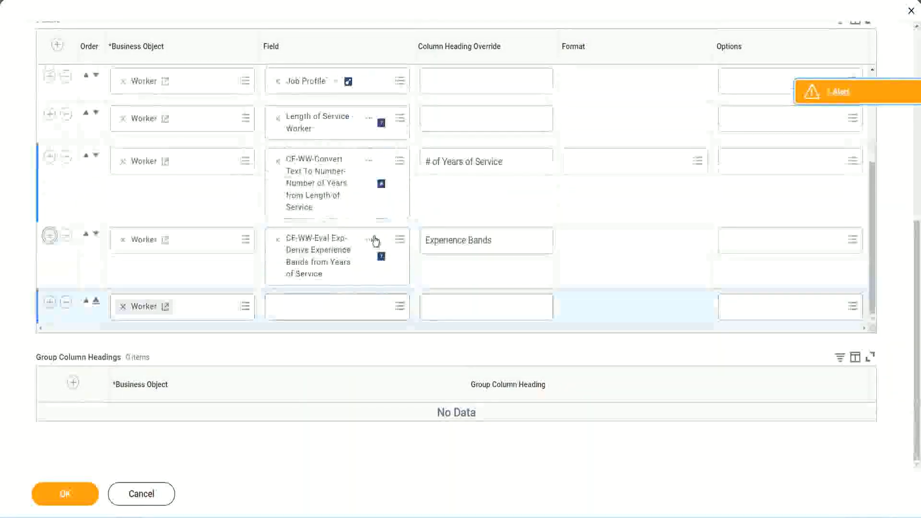
Step: Copy the field name of the Experience Bands column as text into the field search of the new Worker row
right_click(321, 259)
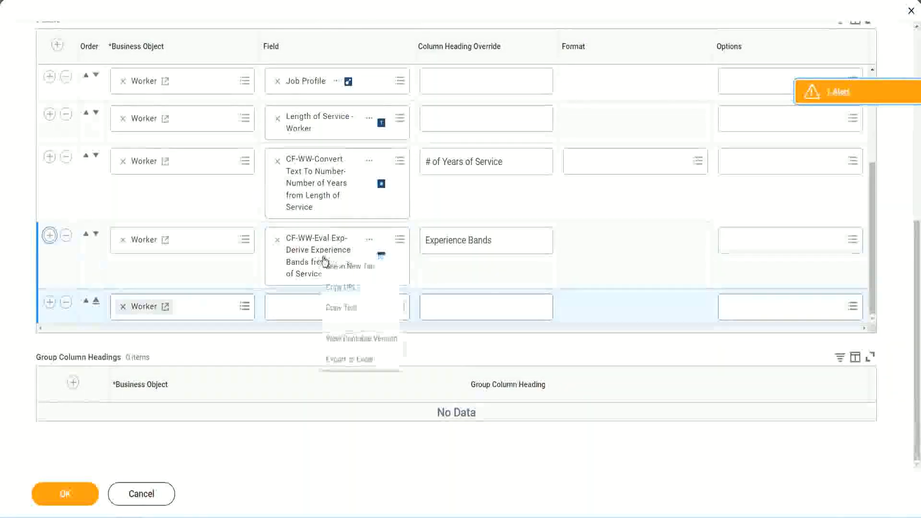
left_click(345, 308)
left_click(288, 313)
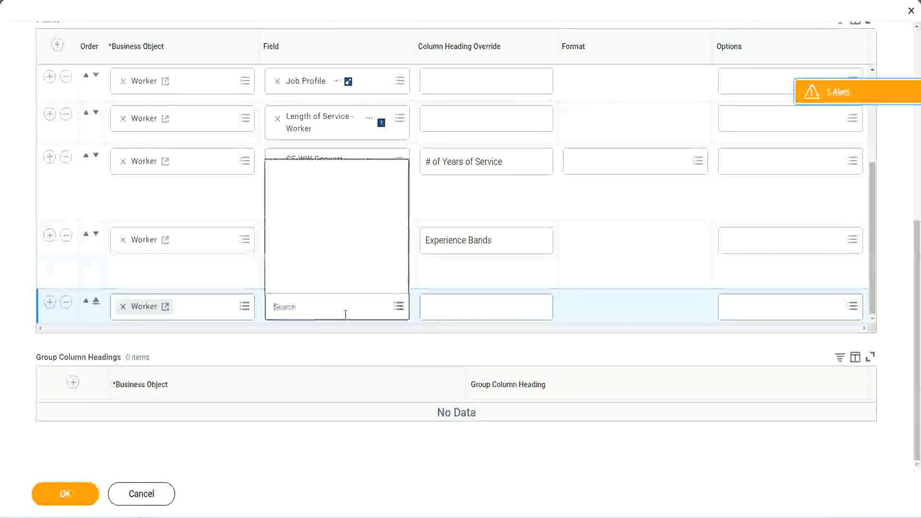
key("ctrl+v")
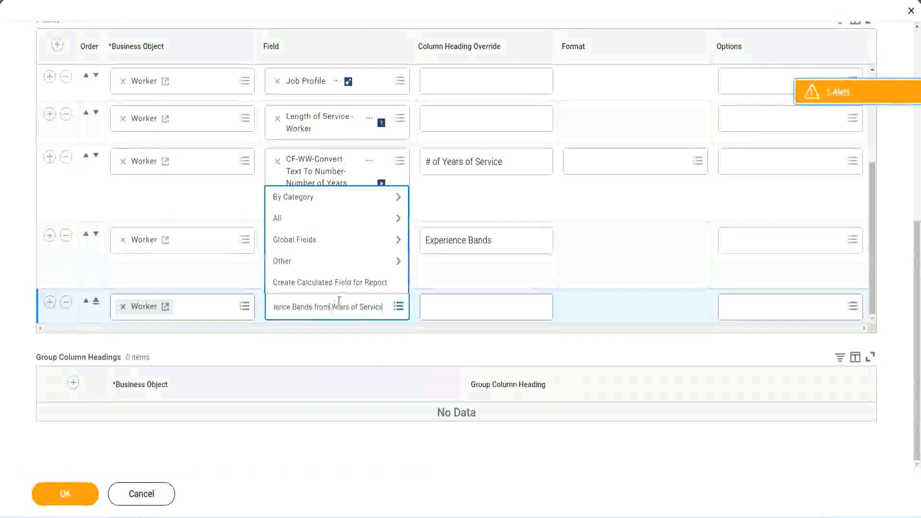
Step: Search with the text shortened to "CF-WW-Eval Exp Band" and choose CF-WW-Eval Exp Band-Determine Experience Bands from Years of Service as the new row's field
left_click_drag(335, 307, 234, 306)
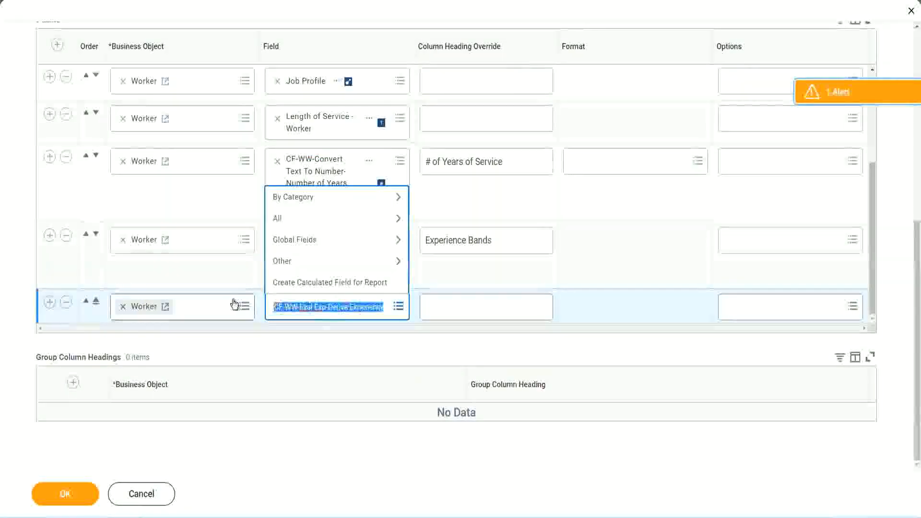
left_click(326, 307)
type("Band")
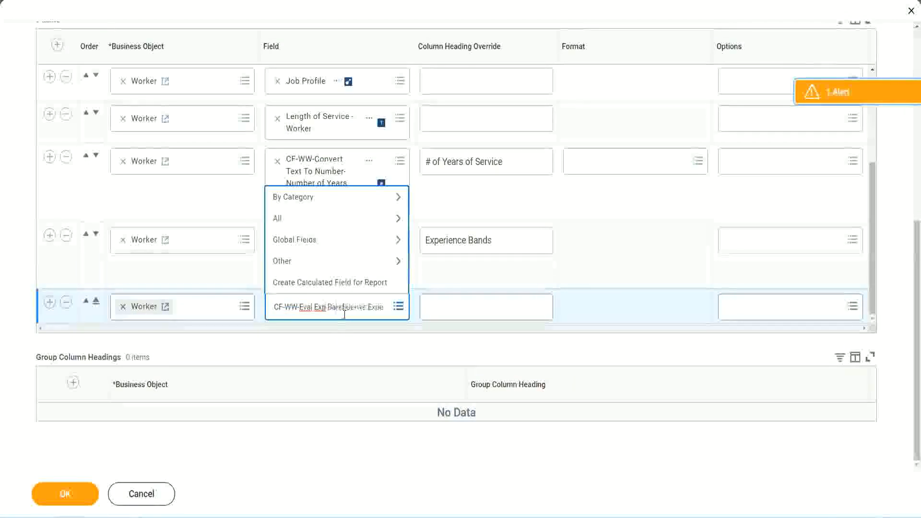
key("Delete")
key("Delete")
key("Delete")
key("Delete")
key("Delete")
key("Delete")
key("Delete")
key("Delete")
key("Delete")
key("Delete")
key("Delete")
key("Delete")
key("Delete")
key("Delete")
key("Delete")
key("Delete")
key("Delete")
key("Delete")
key("Delete")
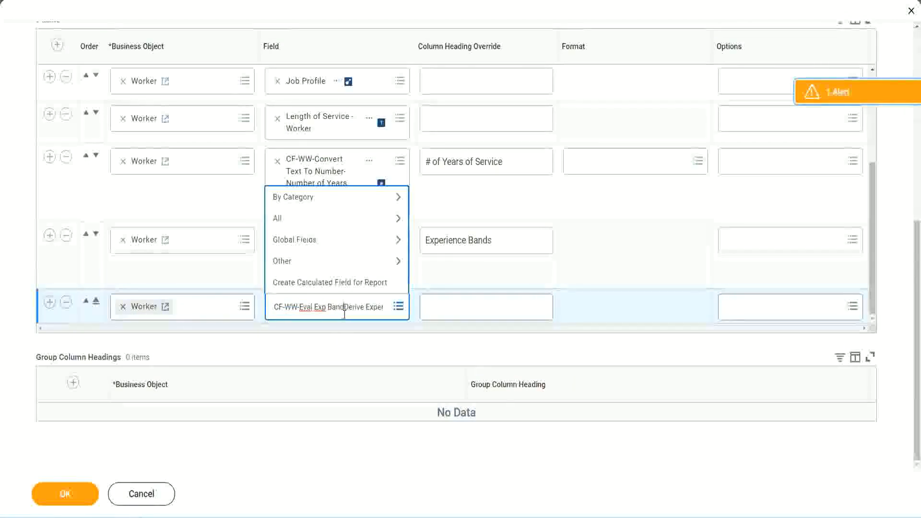
key("Delete")
key("Delete")
key("Delete")
key("Delete")
key("Delete")
key("Delete")
key("Delete")
key("Delete")
key("Delete")
key("Delete")
key("Delete")
key("Delete")
key("Delete")
key("Delete")
key("Delete")
key("Delete")
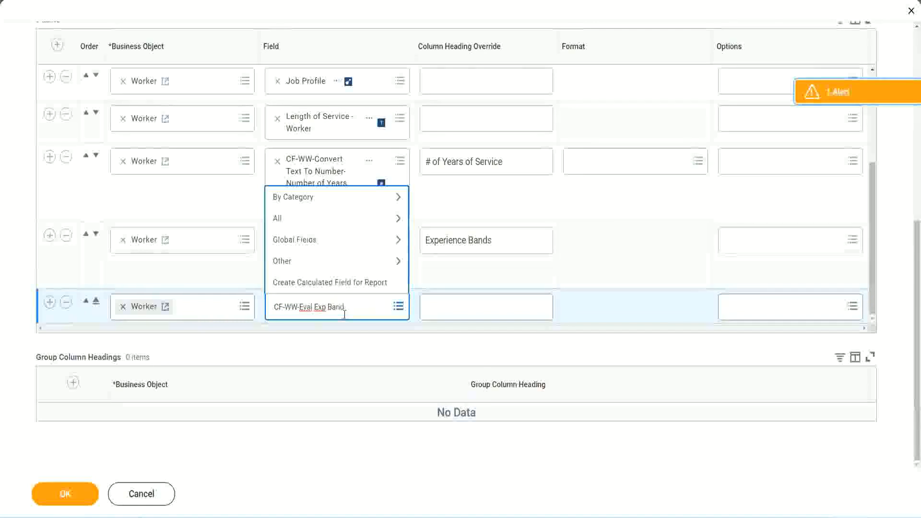
key("Return")
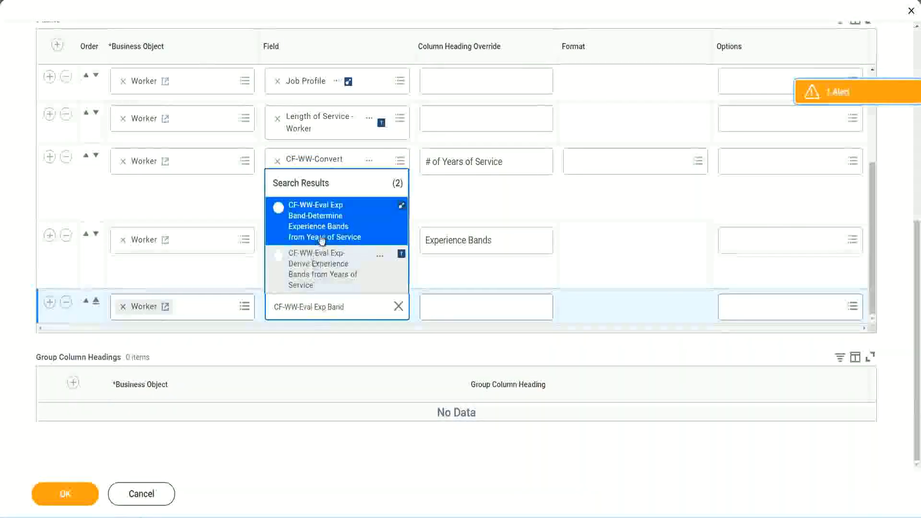
left_click(336, 228)
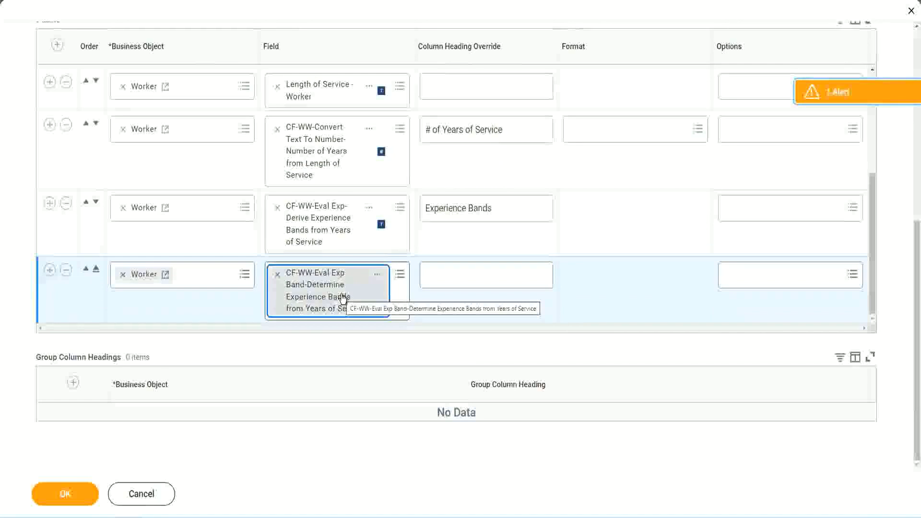
Step: Override the new column's heading with "Experience Bands (Eval Exp Bands)", reusing the heading text of the row above, and submit the report changes
left_click(507, 209)
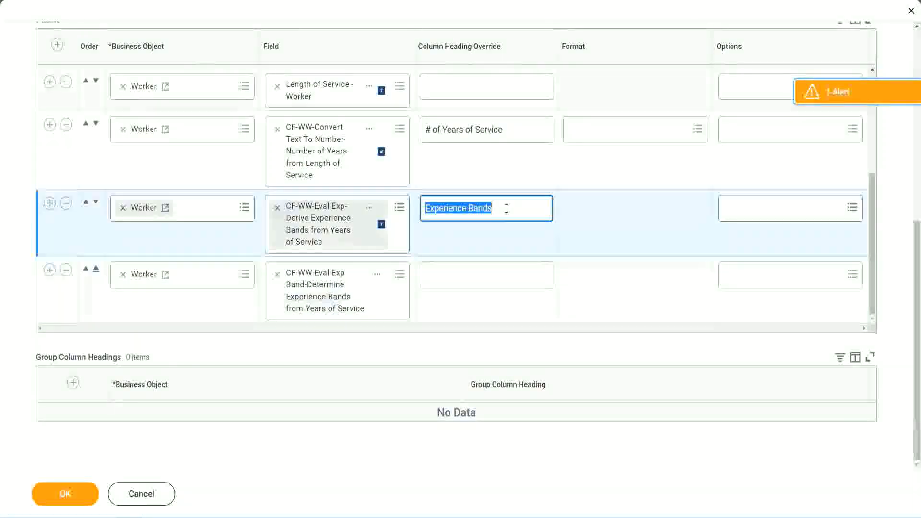
left_click(447, 274)
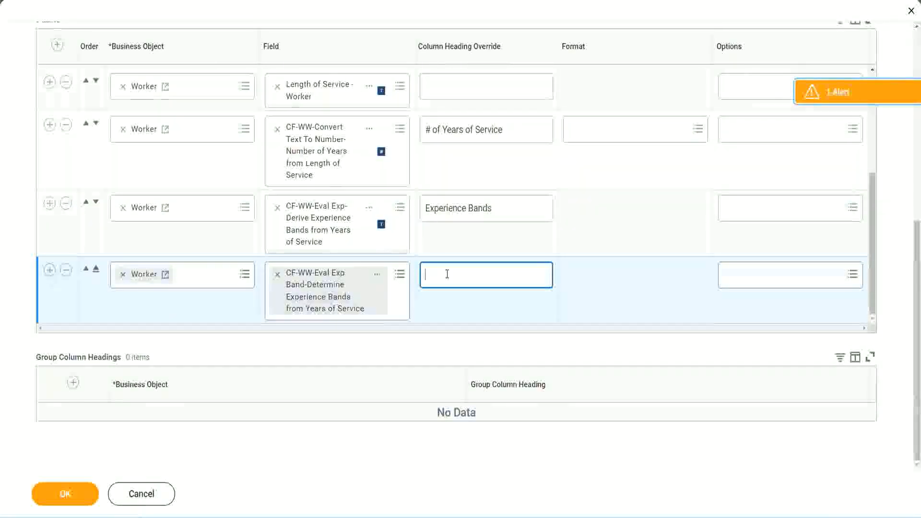
key("ctrl+v")
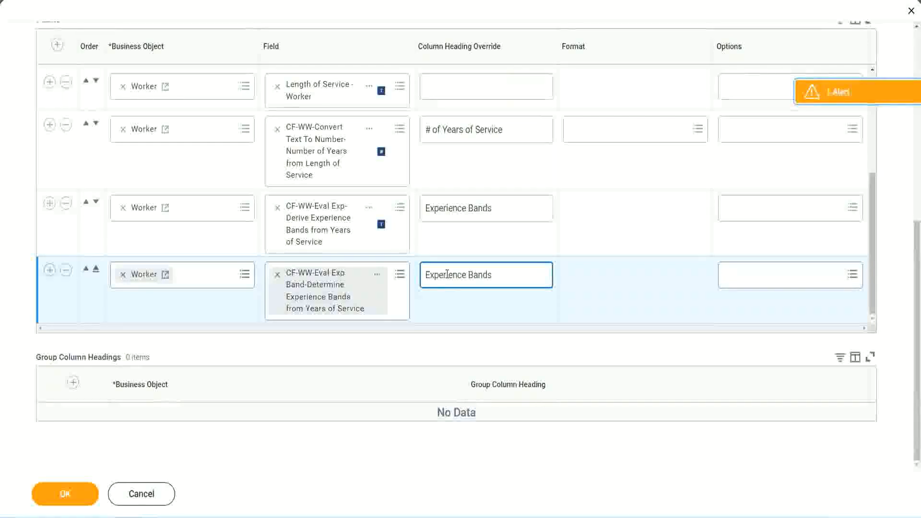
type("(")
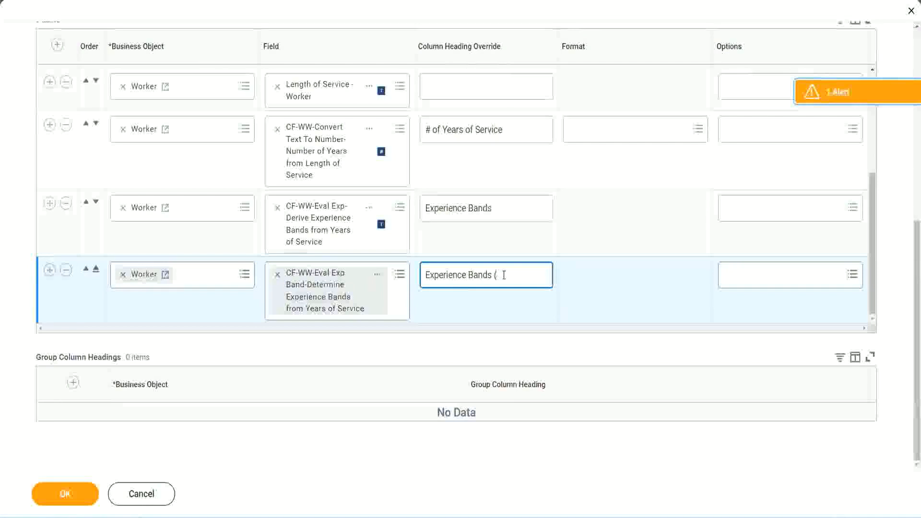
type("Eval E")
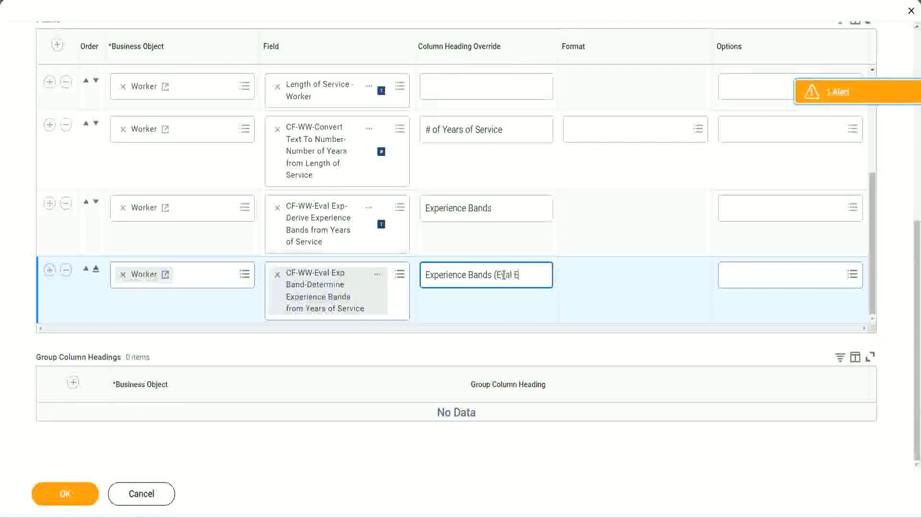
type("xp Bands)")
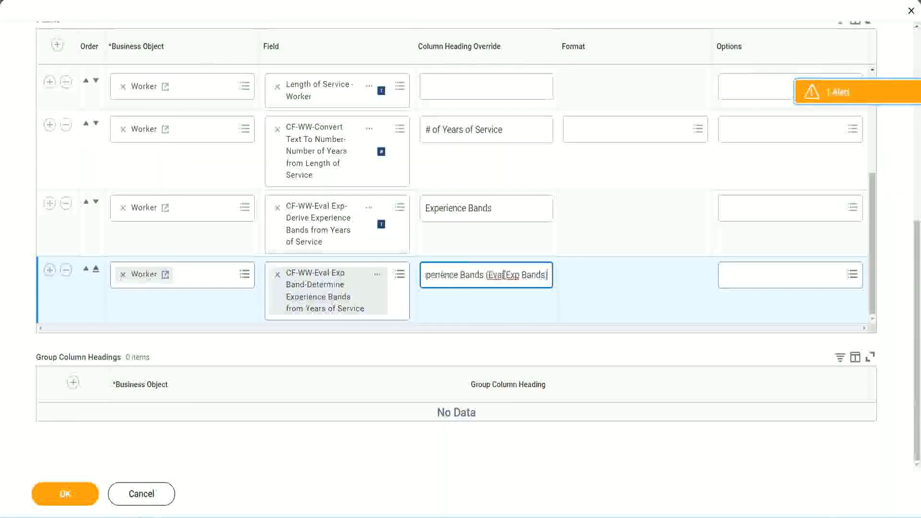
double_click(512, 275)
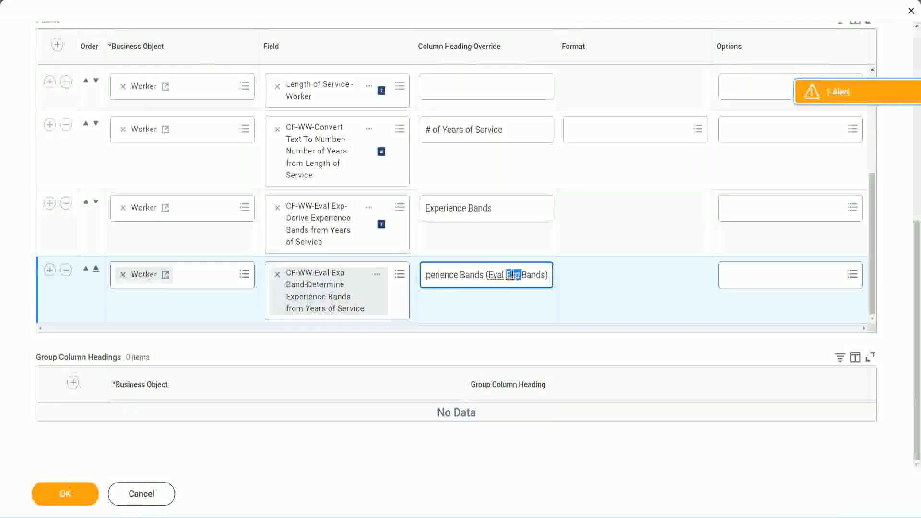
left_click(531, 270)
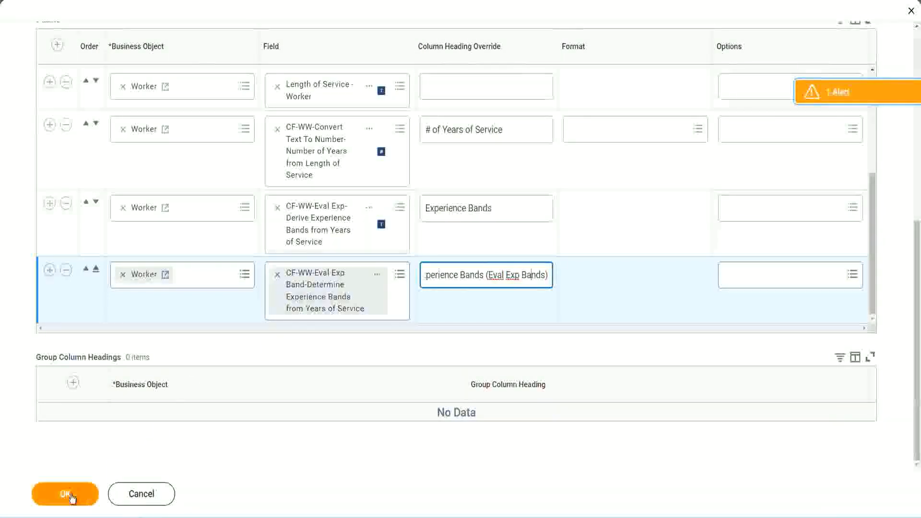
left_click(70, 496)
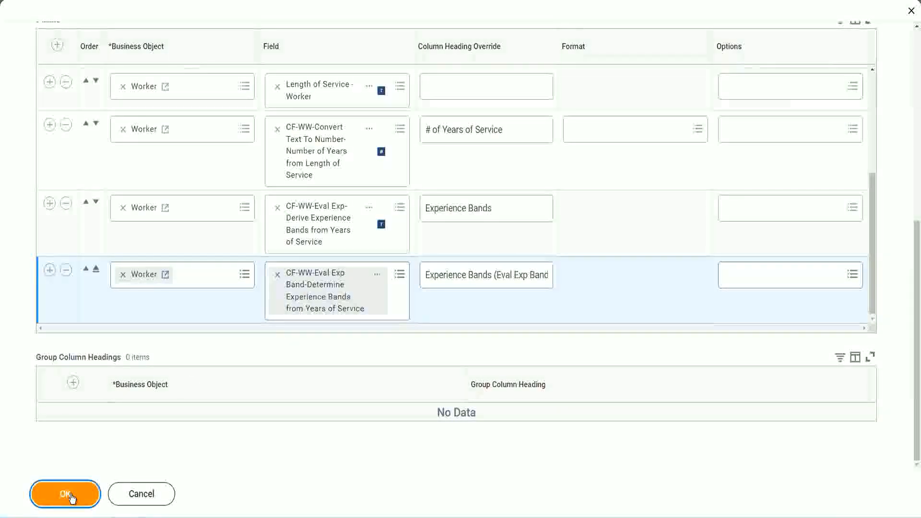